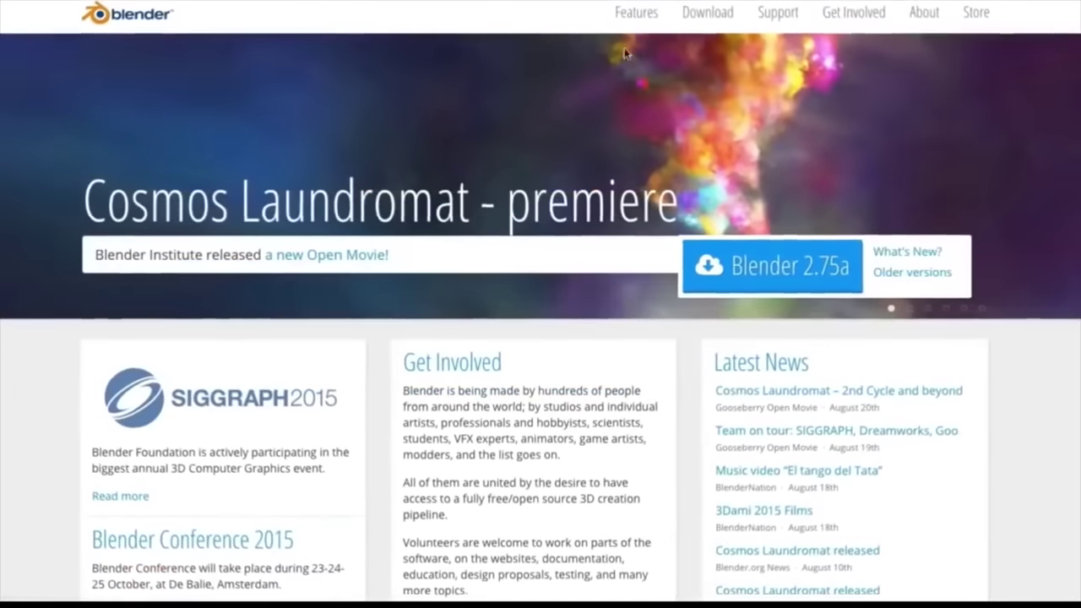
Save the Blender 2.75a Mac OS X zip from blender.org's USA download mirror.
{"action": "left_click", "coordinate": [705, 12]}
{"action": "scroll", "coordinate": [526, 284], "scroll_direction": "down", "scroll_amount": 3}
{"action": "scroll", "coordinate": [521, 287], "scroll_direction": "down", "scroll_amount": 2}
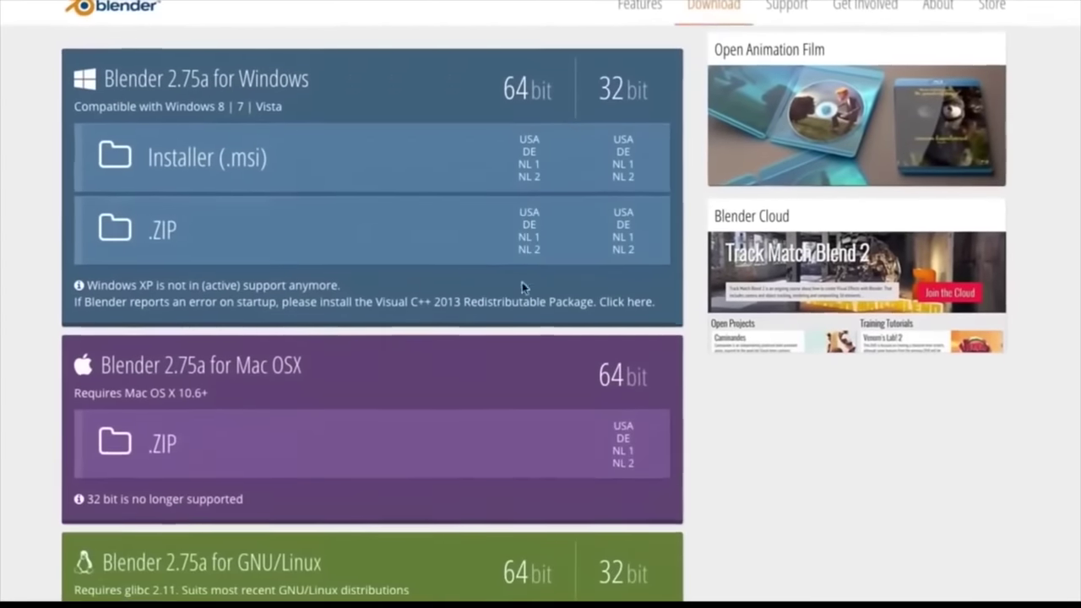
{"action": "mouse_move", "coordinate": [371, 443]}
{"action": "left_click", "coordinate": [621, 429]}
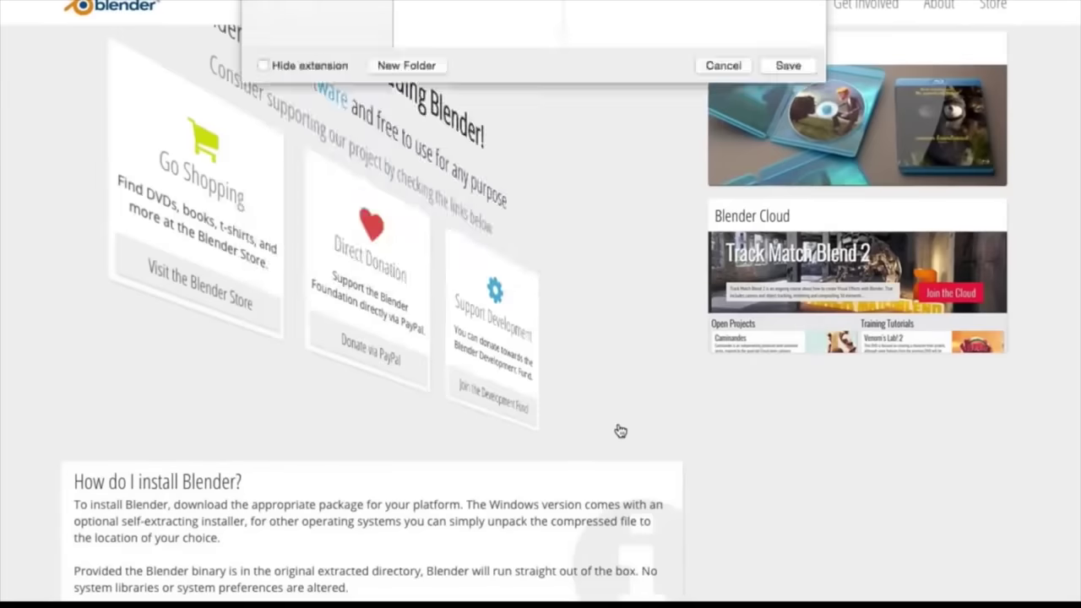
{"action": "key", "text": "Return"}
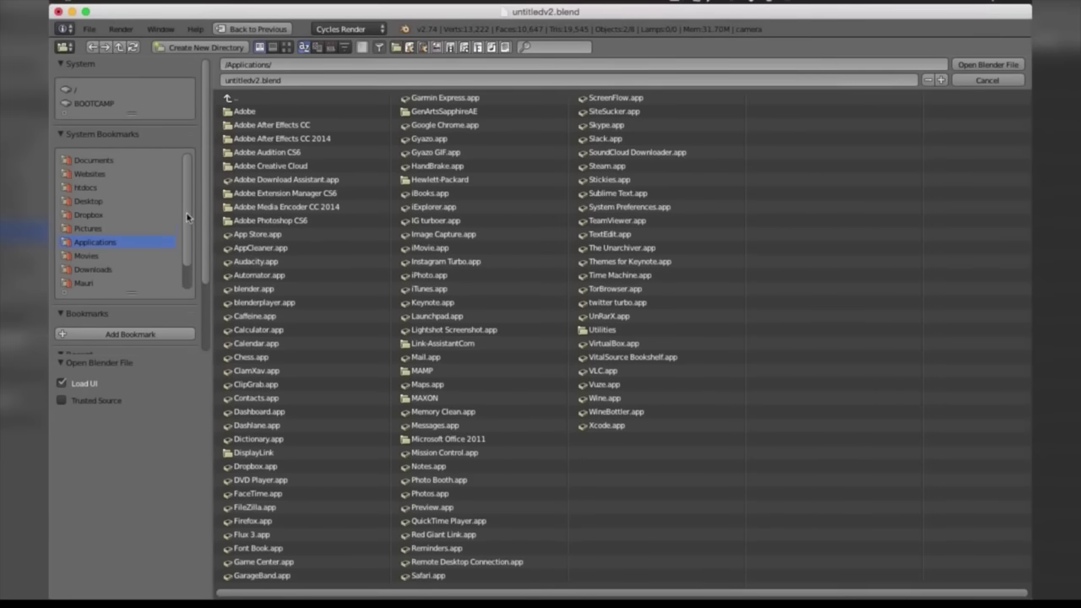
Open Desktop/template #27/untitledv2.blend with Load UI unchecked.
{"action": "left_click", "coordinate": [89, 30]}
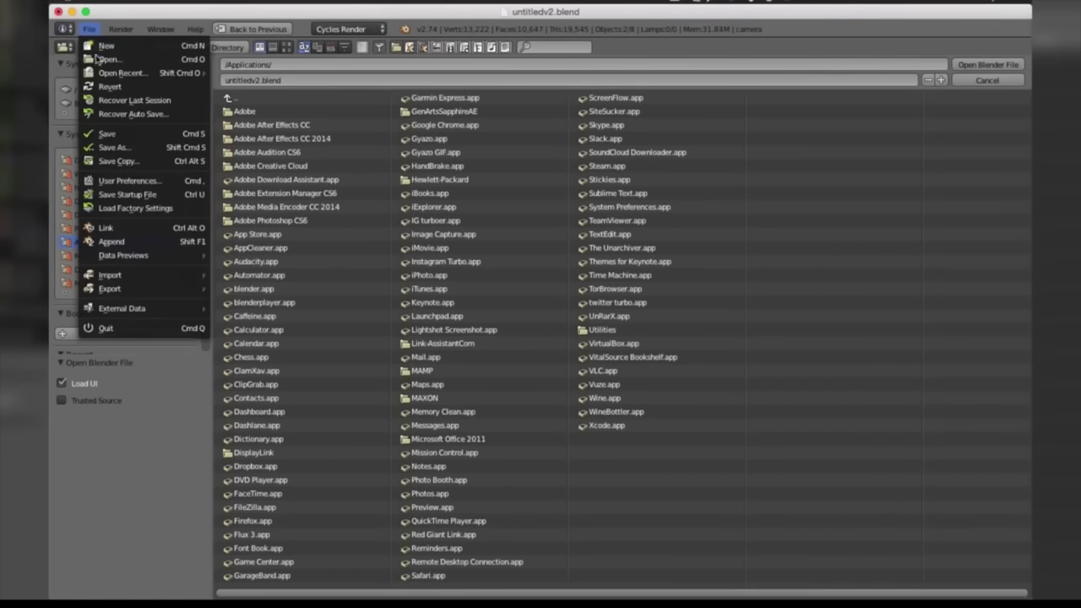
{"action": "left_click", "coordinate": [91, 32]}
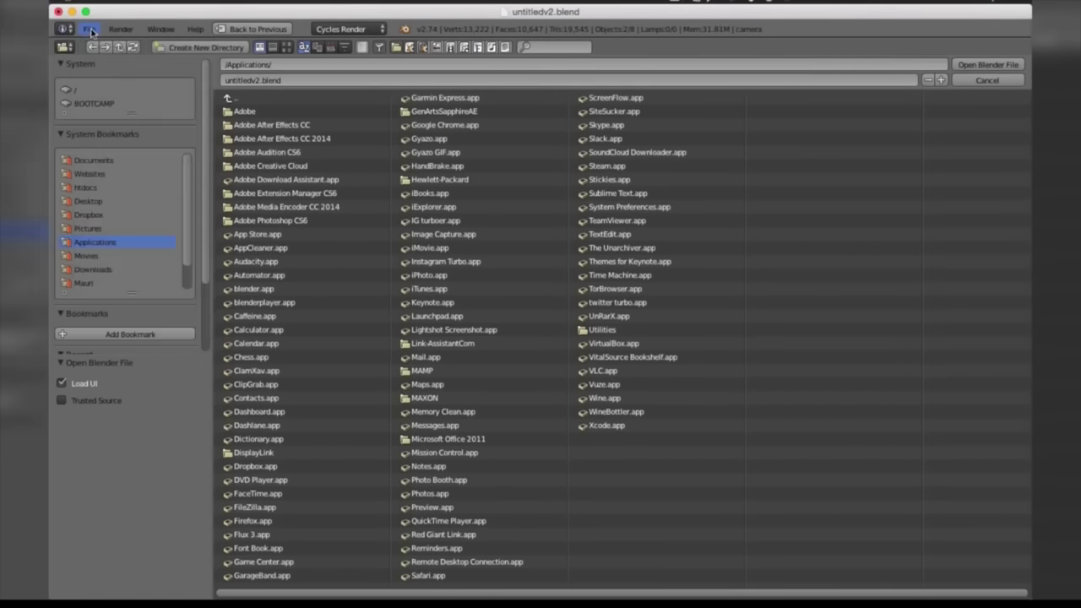
{"action": "left_click", "coordinate": [85, 201]}
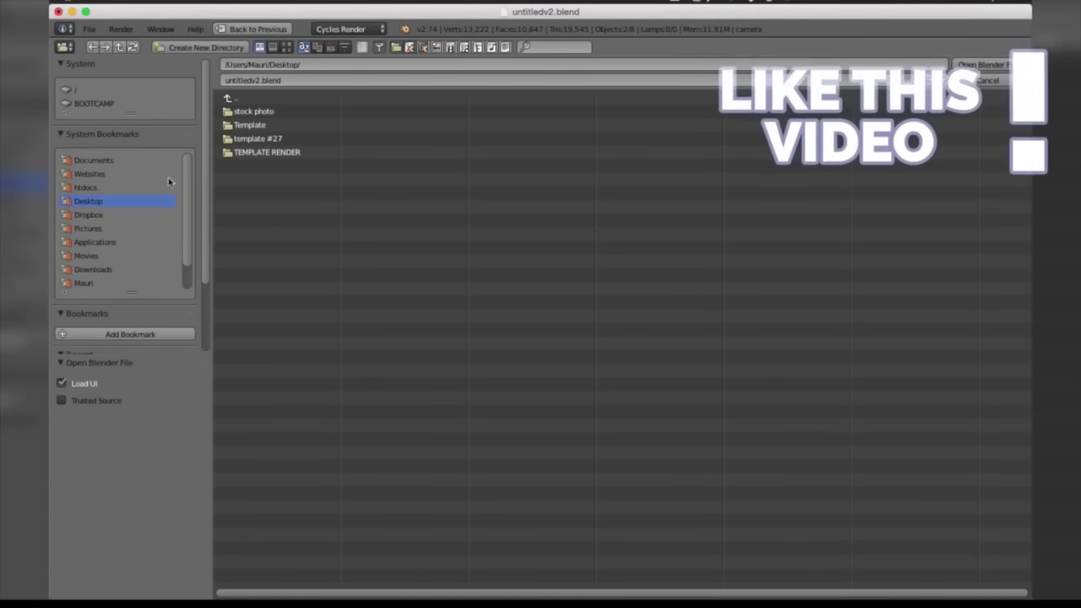
{"action": "left_click", "coordinate": [233, 138]}
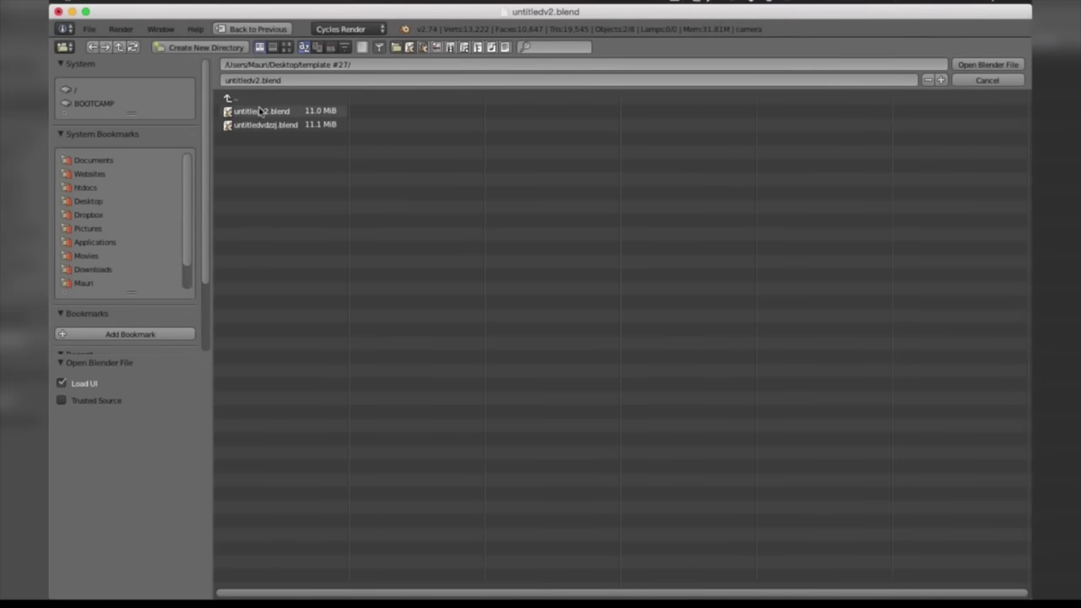
{"action": "left_click", "coordinate": [268, 115]}
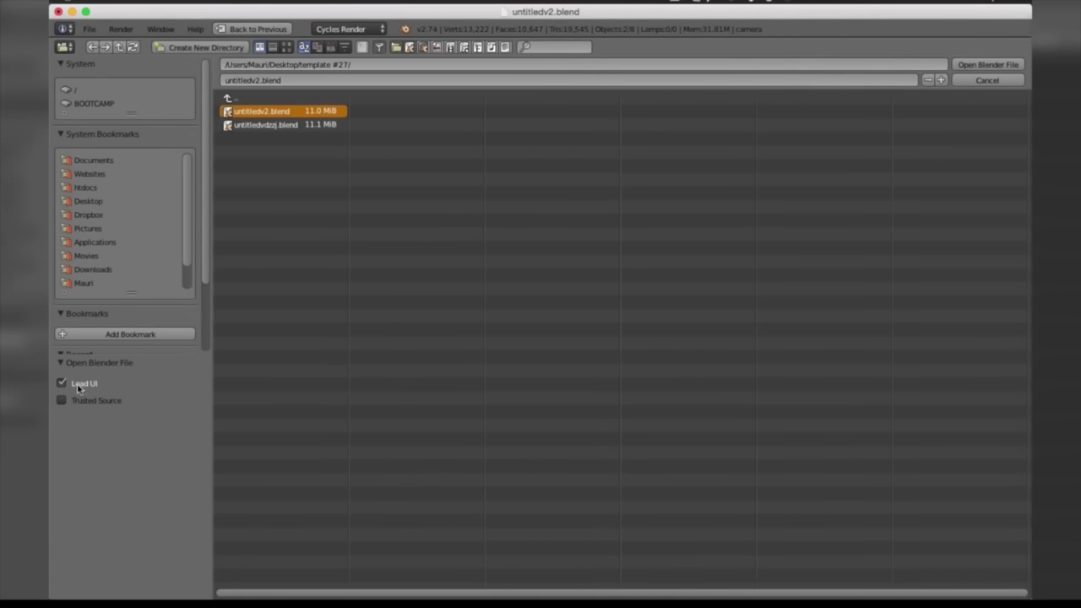
{"action": "left_click", "coordinate": [78, 387]}
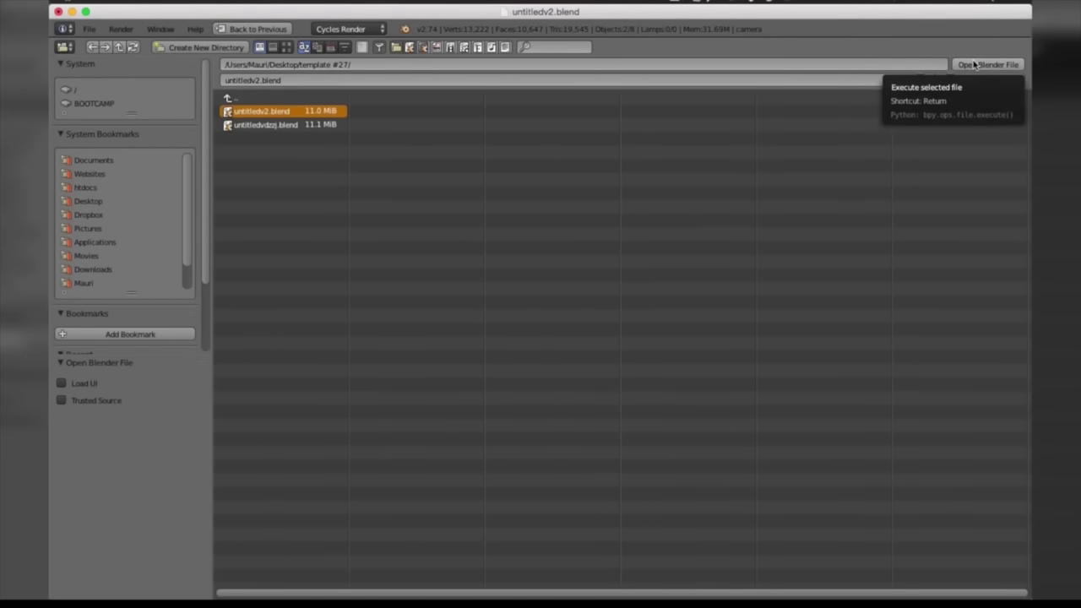
{"action": "left_click", "coordinate": [973, 65]}
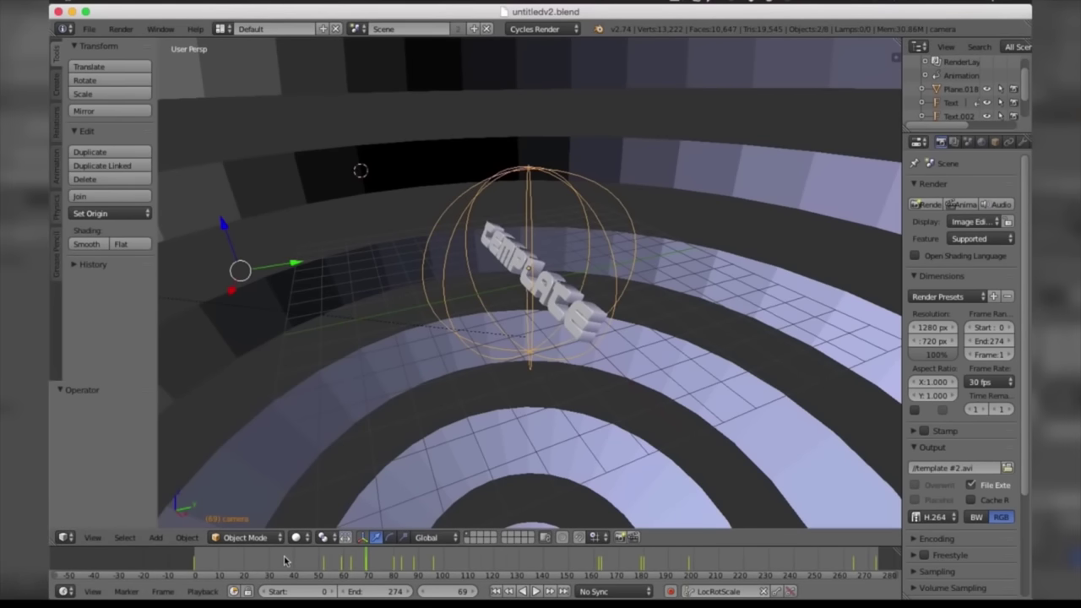
Replace the last letter of the Text object with D.
{"action": "right_click", "coordinate": [435, 285]}
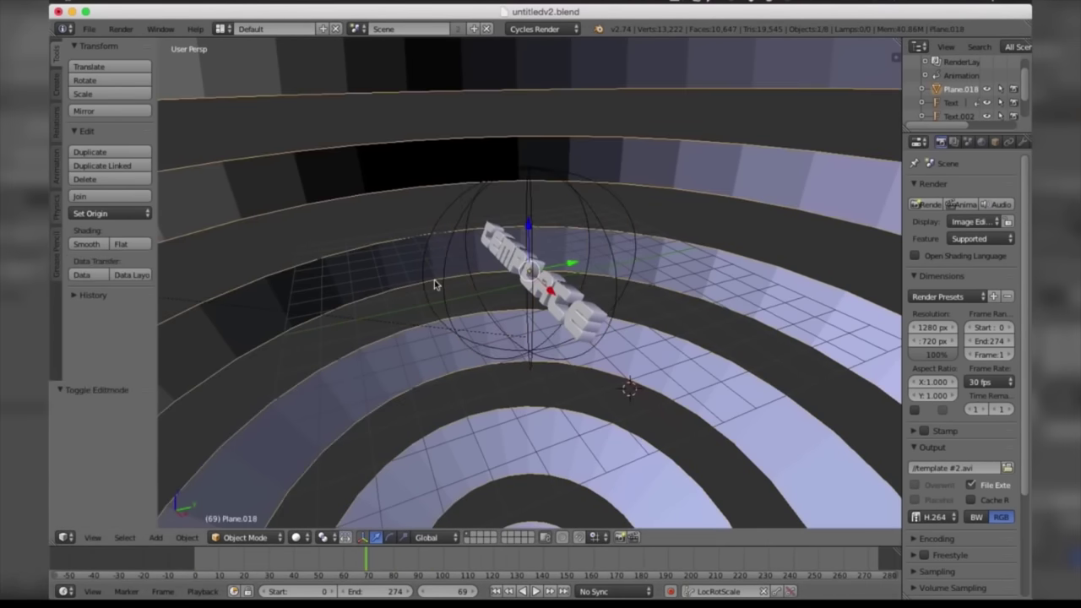
{"action": "right_click", "coordinate": [570, 323]}
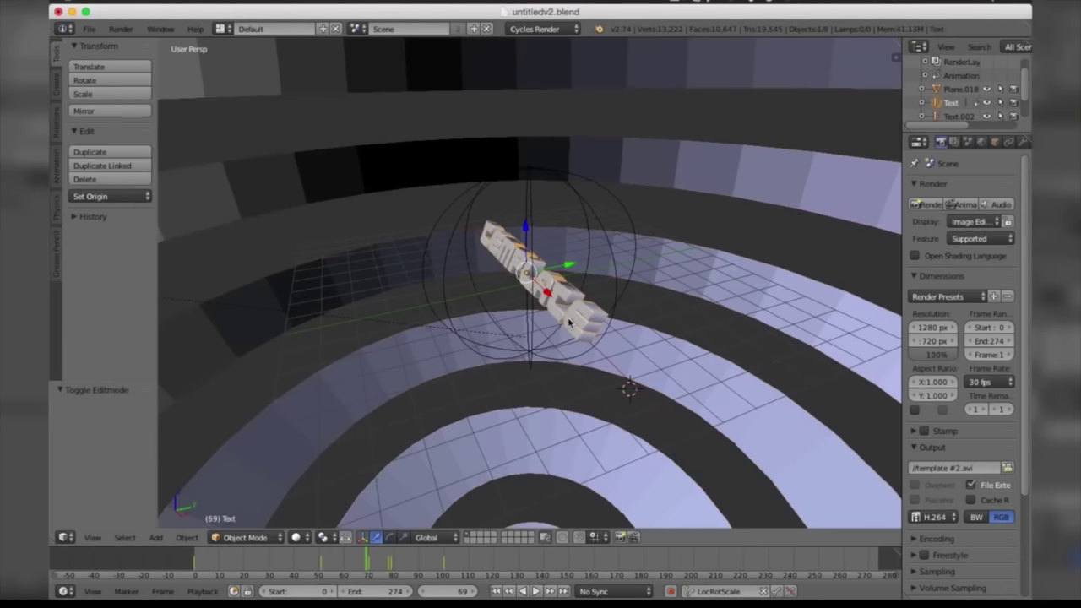
{"action": "key", "text": "Tab"}
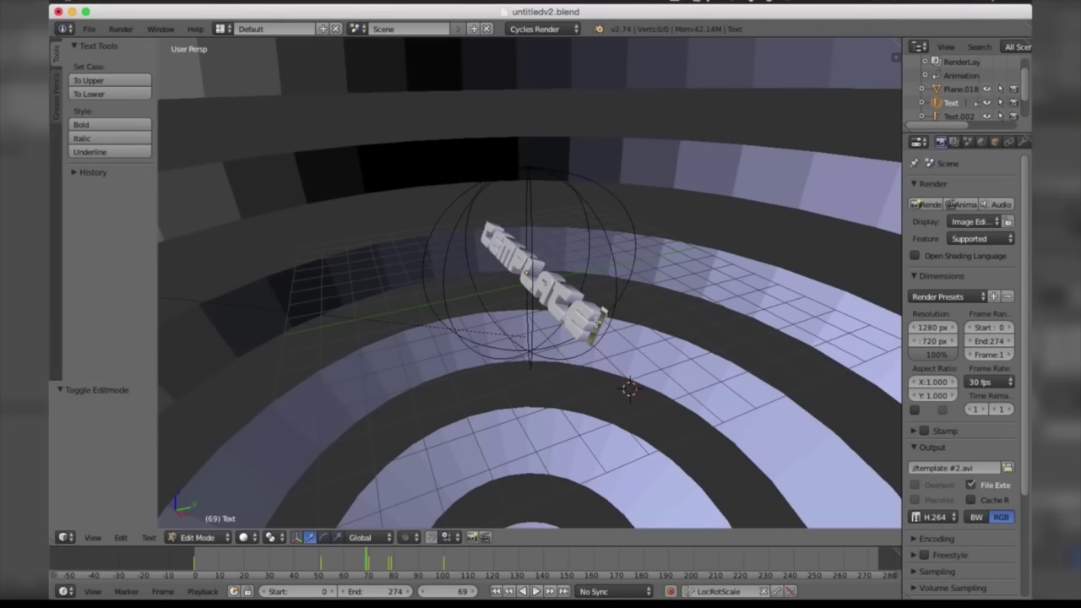
{"action": "key", "text": "BackSpace"}
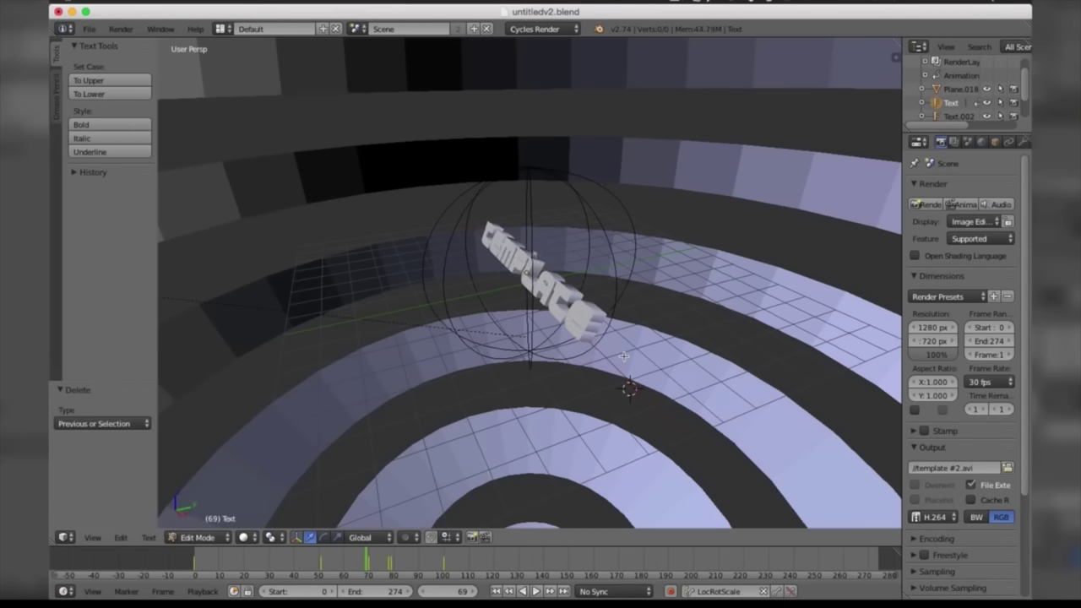
{"action": "type", "text": "D"}
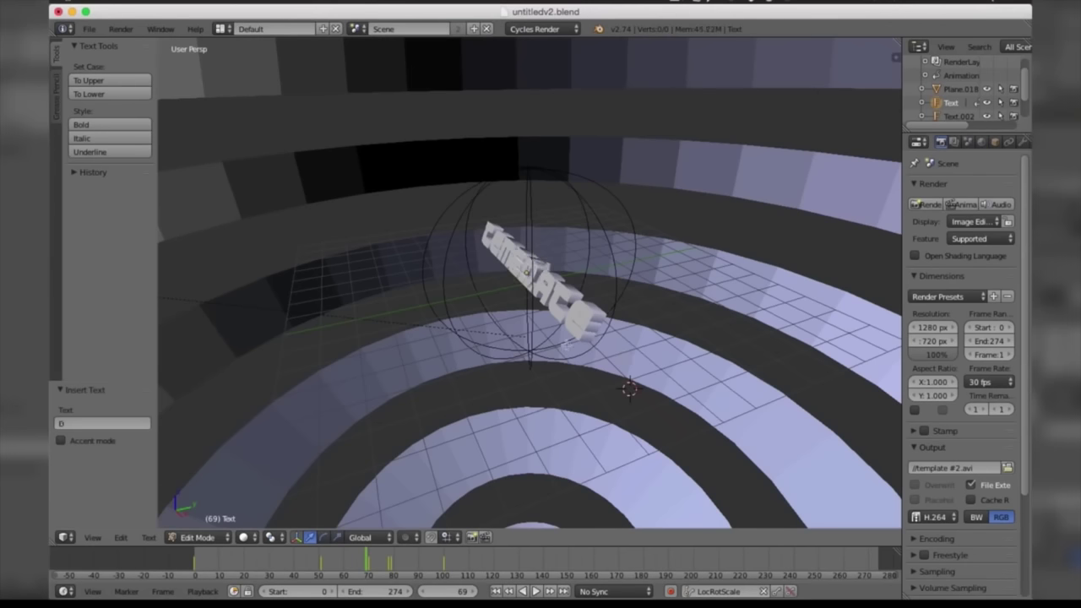
{"action": "key", "text": "Tab"}
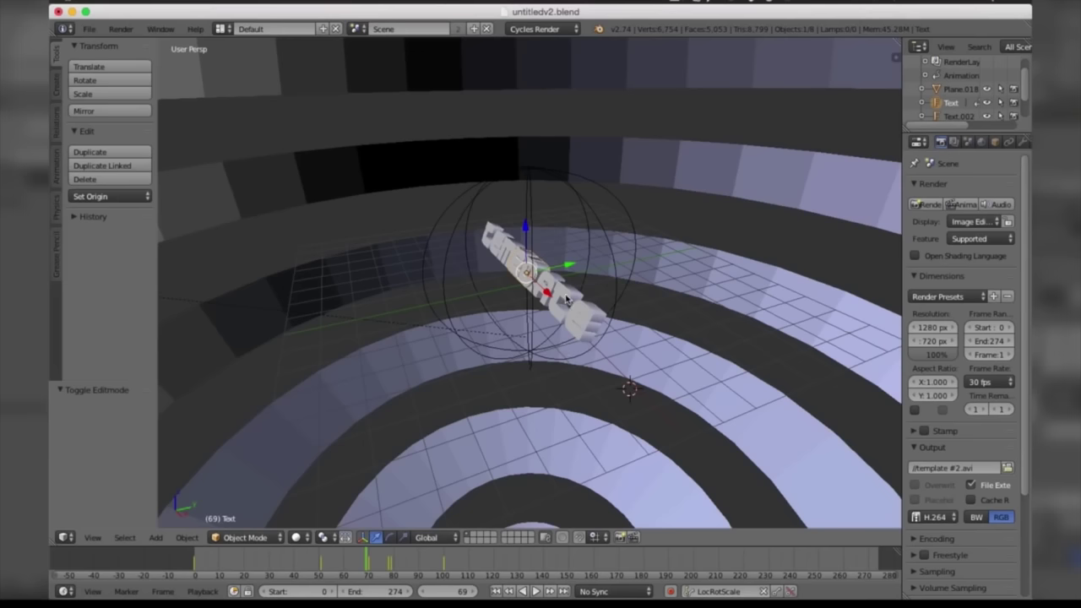
Delete the letters of Text.002 in edit mode, cutting it down to a single letter.
{"action": "right_click", "coordinate": [566, 299]}
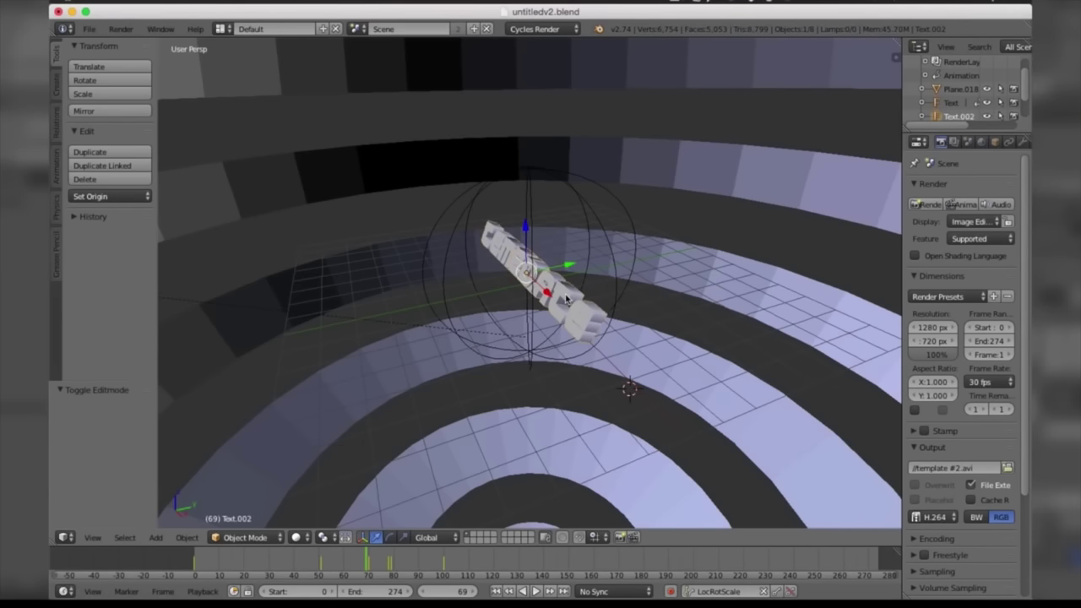
{"action": "key", "text": "Tab"}
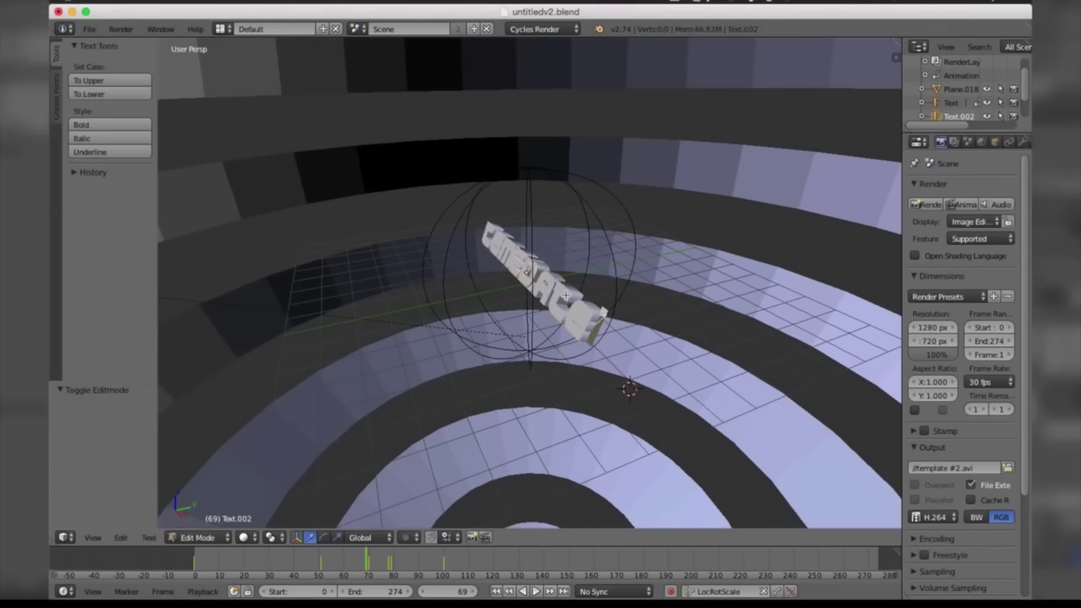
{"action": "key", "text": "BackSpace"}
{"action": "key", "text": "BackSpace"}
{"action": "key", "text": "BackSpace"}
{"action": "key", "text": "BackSpace"}
{"action": "key", "text": "BackSpace"}
{"action": "key", "text": "BackSpace"}
{"action": "key", "text": "BackSpace"}
{"action": "key", "text": "BackSpace"}
{"action": "key", "text": "BackSpace"}
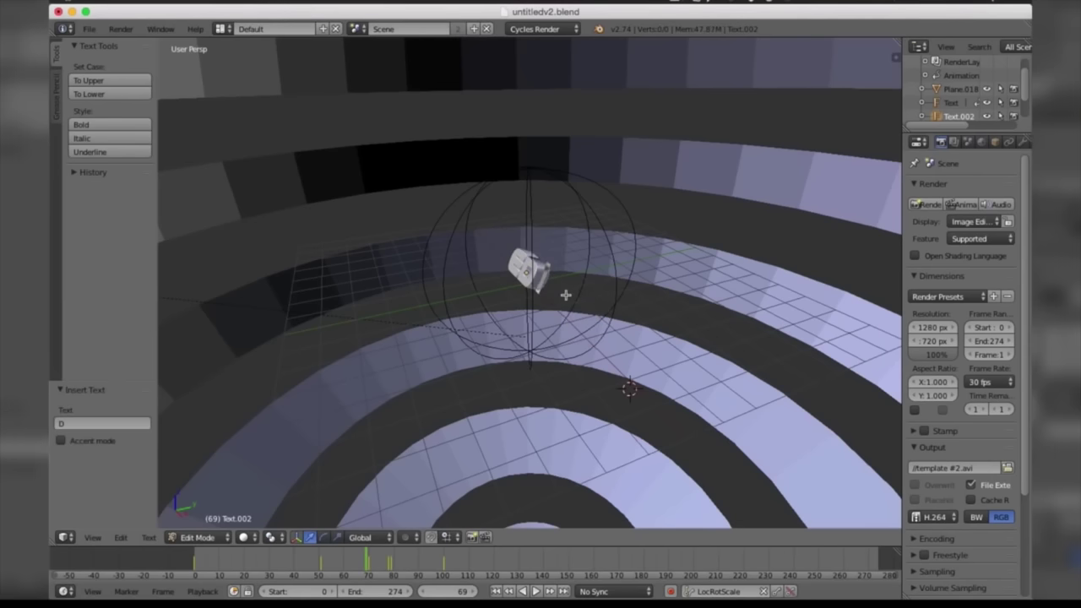
{"action": "key", "text": "Tab"}
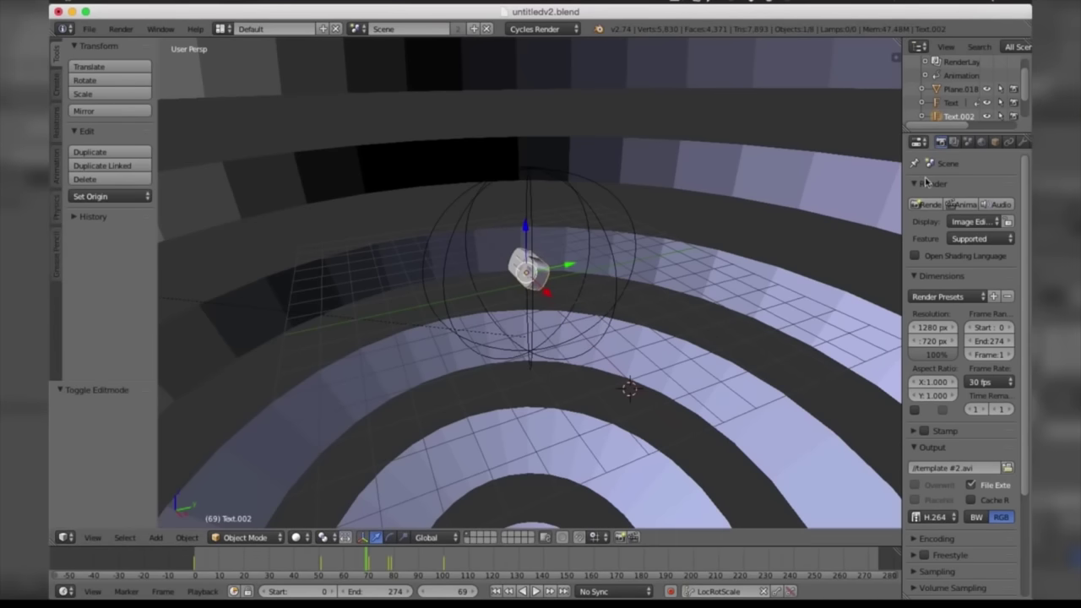
Unpack the Regular PEPSI font from the Font tab into a fonts folder beside the blend file.
{"action": "left_click", "coordinate": [907, 184]}
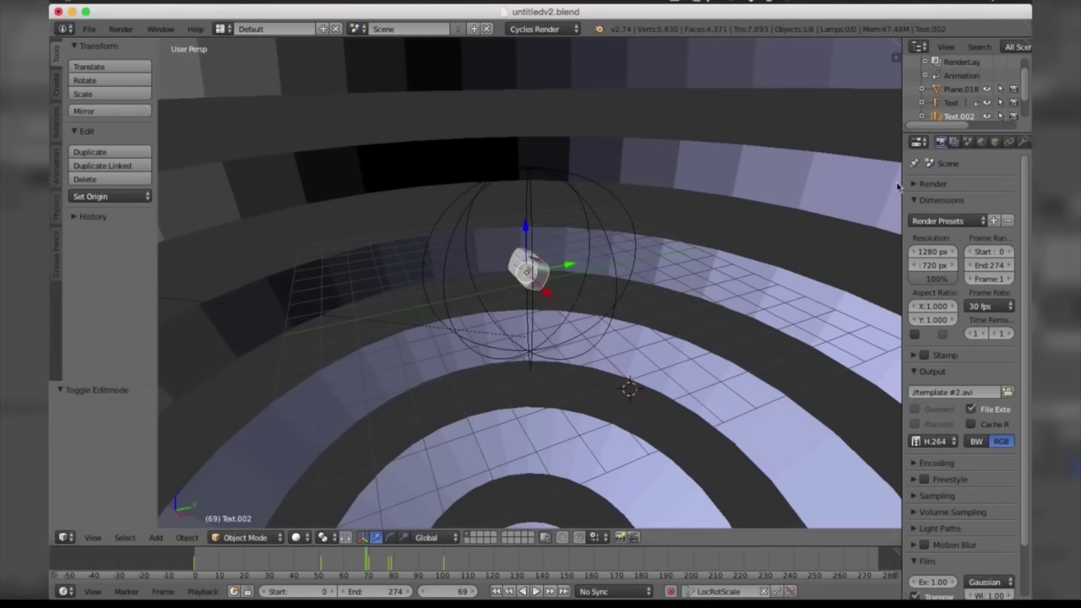
{"action": "left_click_drag", "start_coordinate": [894, 183], "coordinate": [809, 182]}
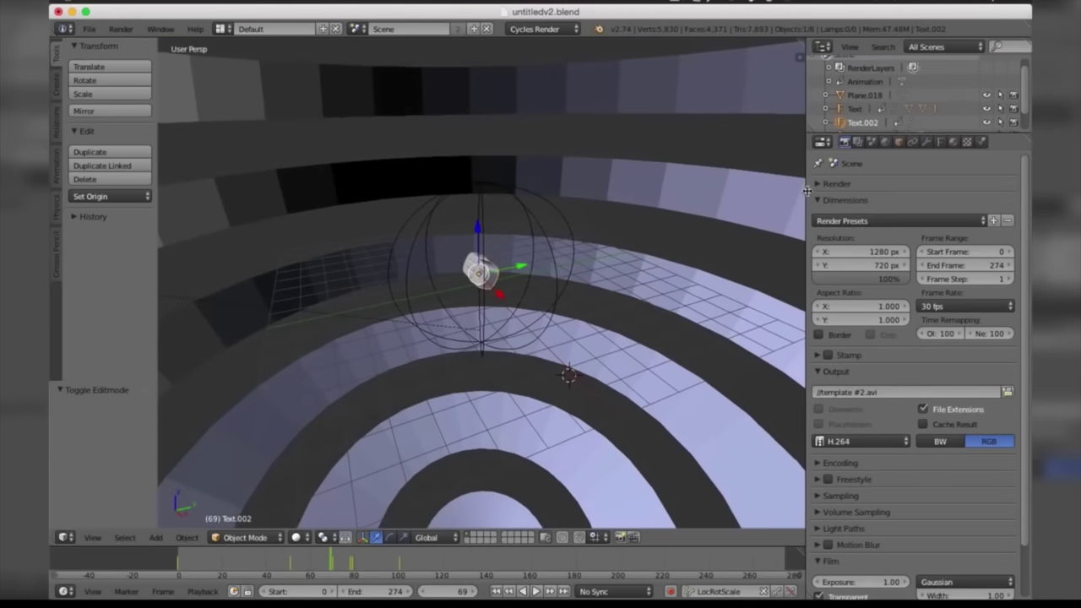
{"action": "left_click", "coordinate": [942, 142]}
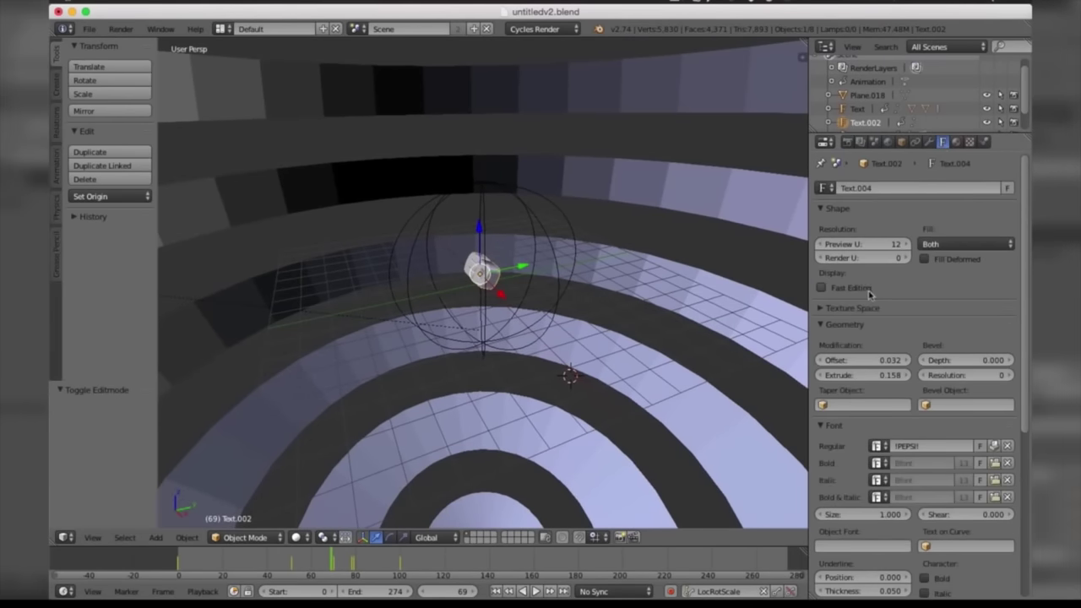
{"action": "scroll", "coordinate": [929, 347], "scroll_direction": "down", "scroll_amount": 2}
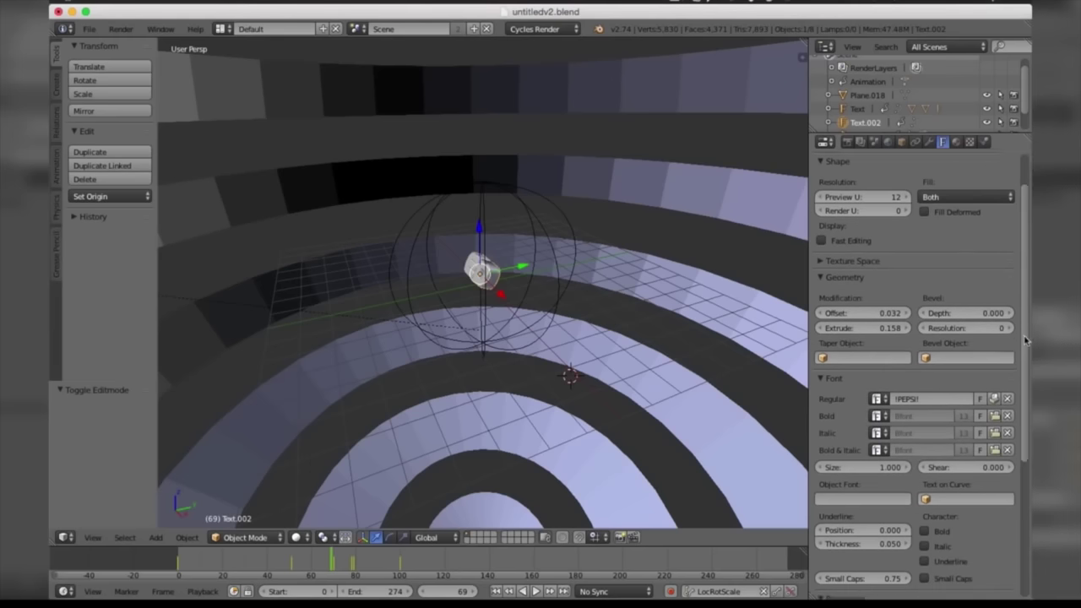
{"action": "scroll", "coordinate": [830, 386], "scroll_direction": "down", "scroll_amount": 1}
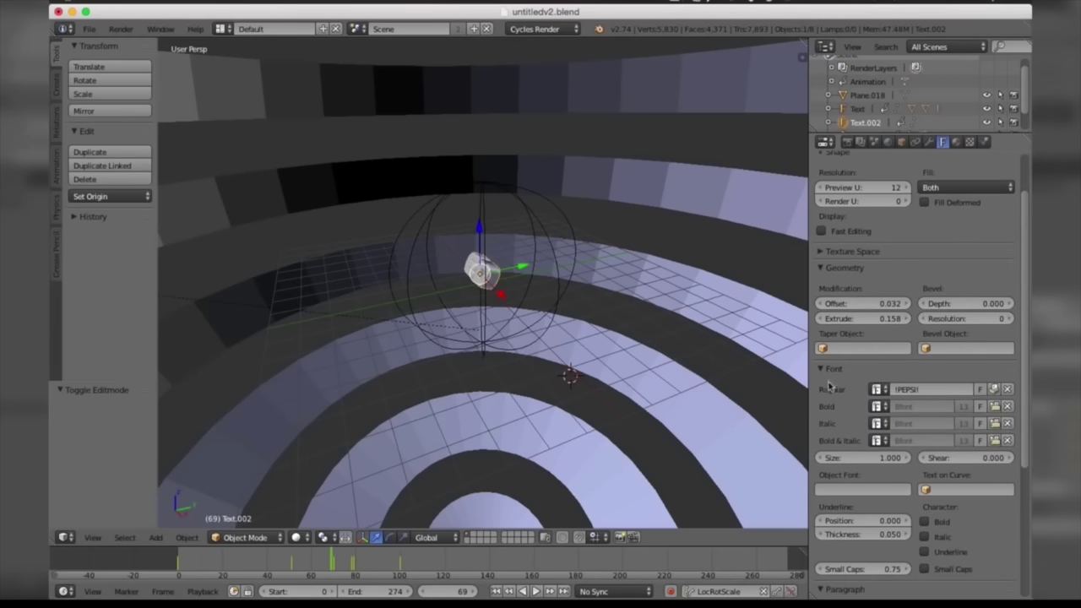
{"action": "left_click", "coordinate": [903, 389]}
{"action": "left_click", "coordinate": [995, 390]}
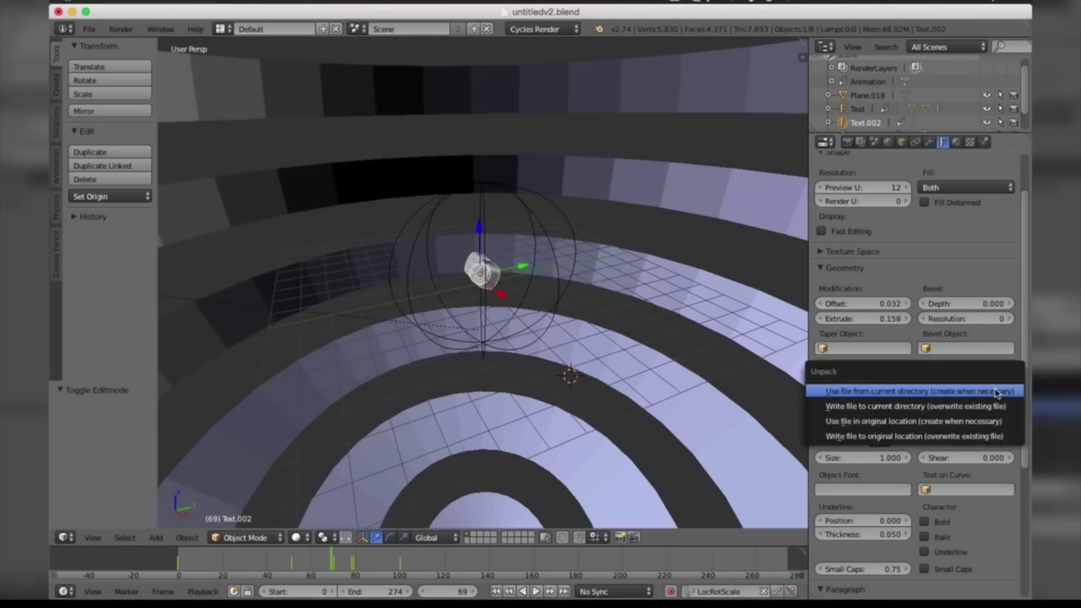
{"action": "left_click", "coordinate": [998, 393]}
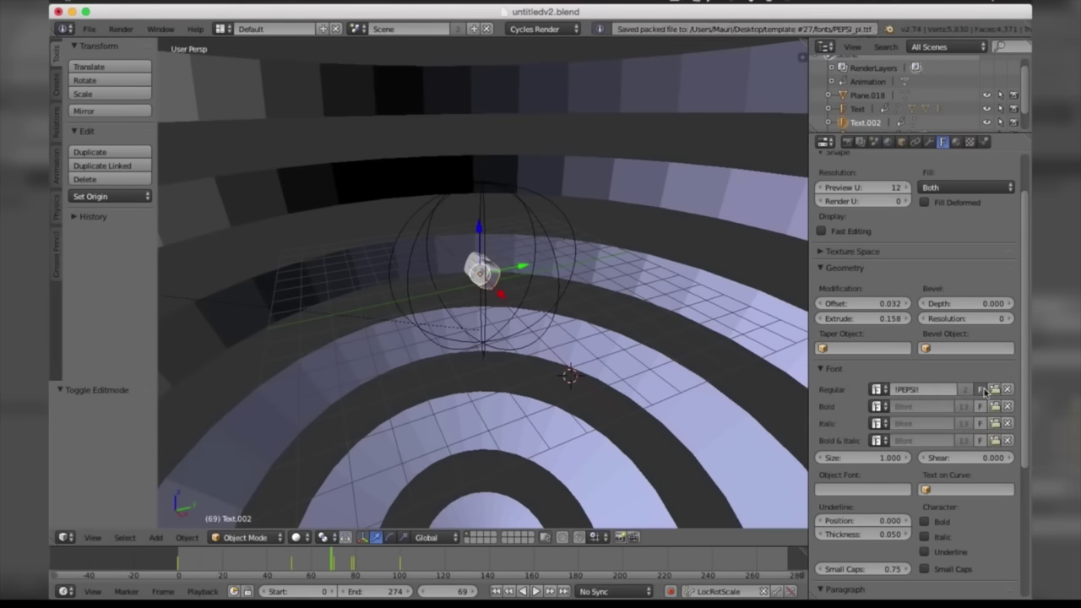
Load AmazDooMRight2.ttf from the home Library/Fonts folder as the text's font.
{"action": "left_click", "coordinate": [994, 390]}
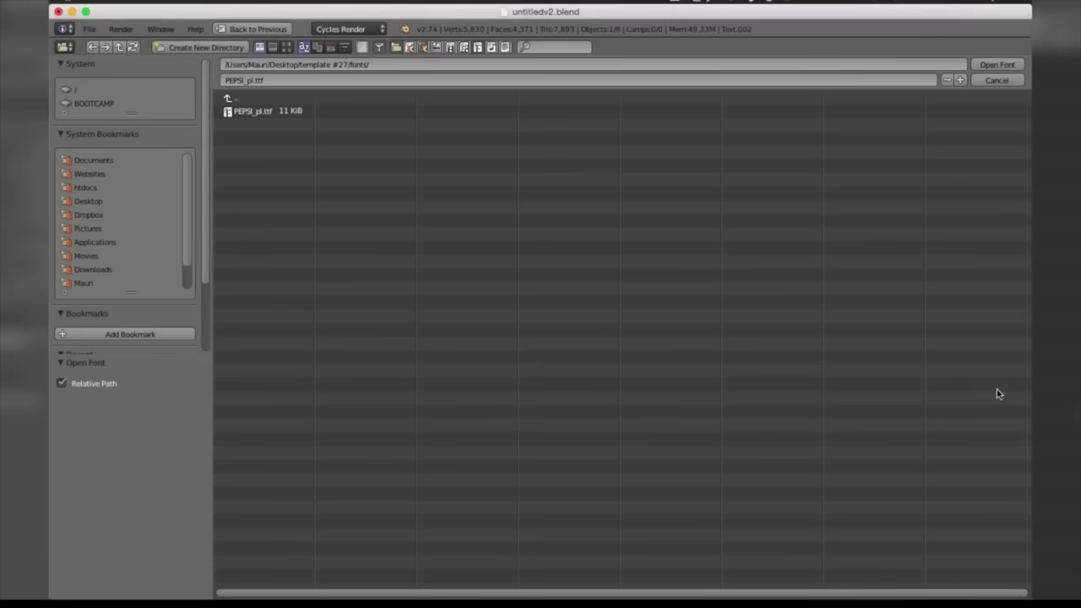
{"action": "left_click", "coordinate": [87, 201]}
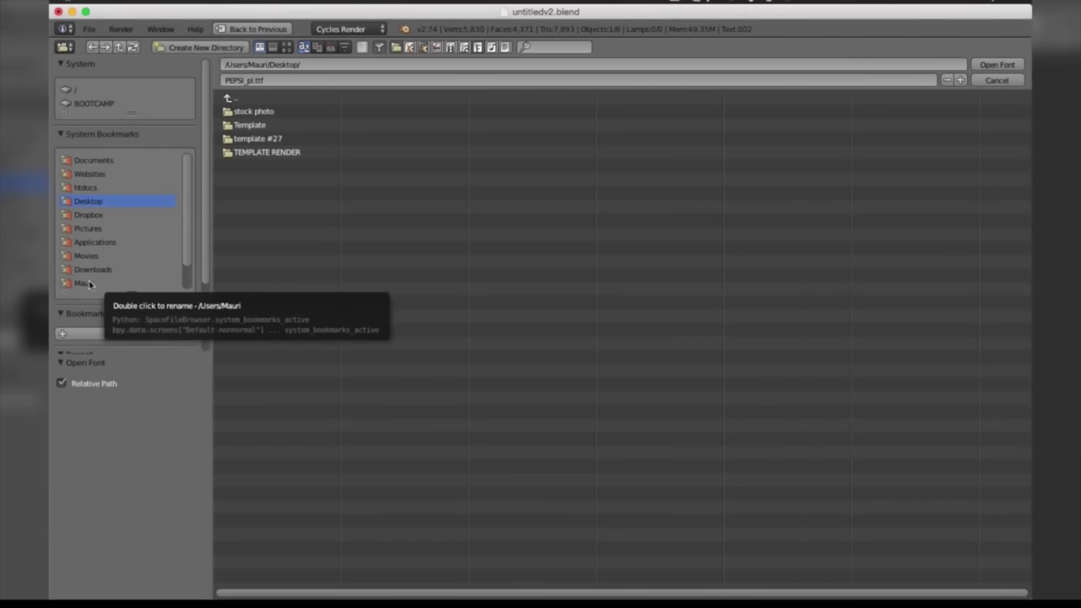
{"action": "left_click", "coordinate": [83, 284]}
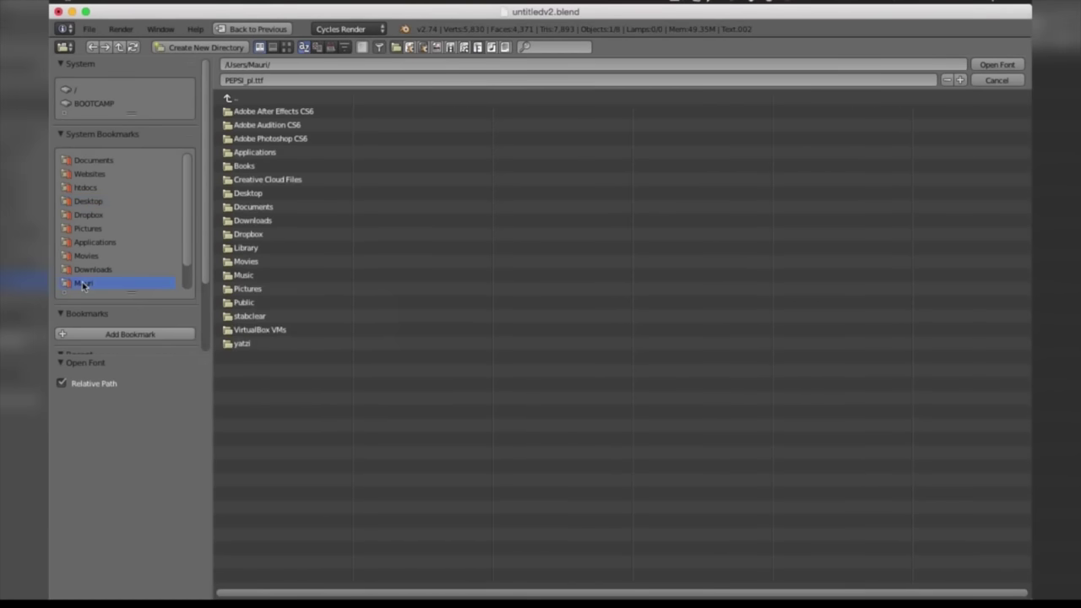
{"action": "left_click", "coordinate": [234, 249]}
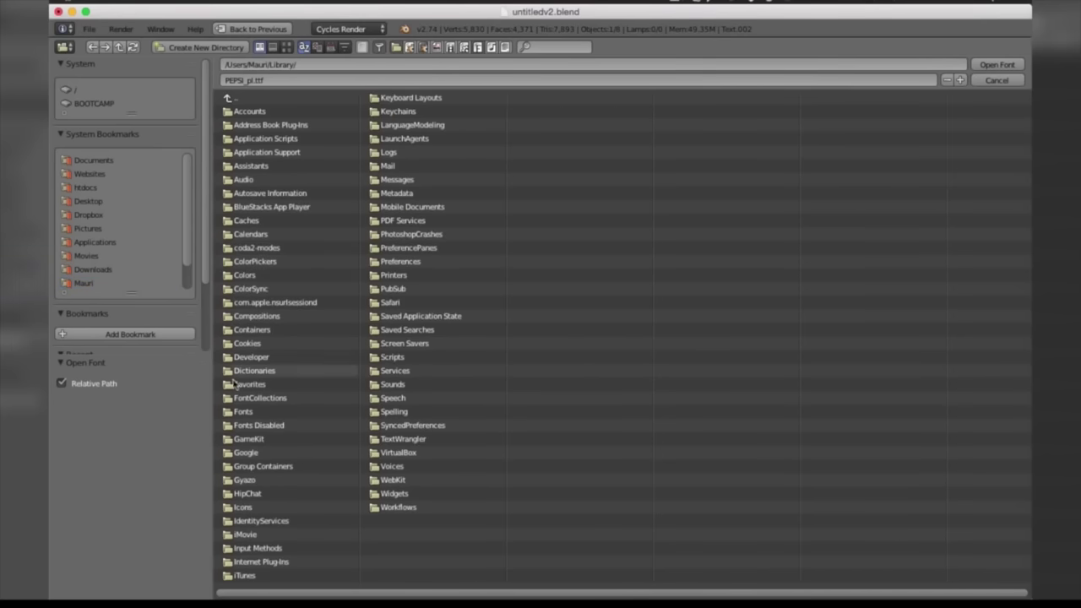
{"action": "left_click", "coordinate": [245, 411]}
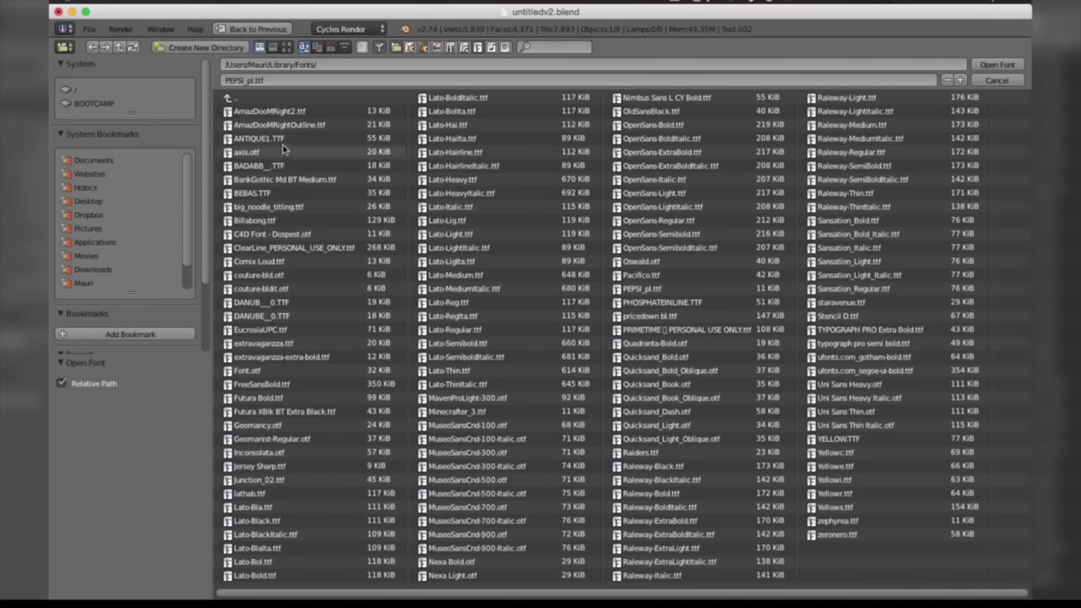
{"action": "left_click", "coordinate": [264, 116]}
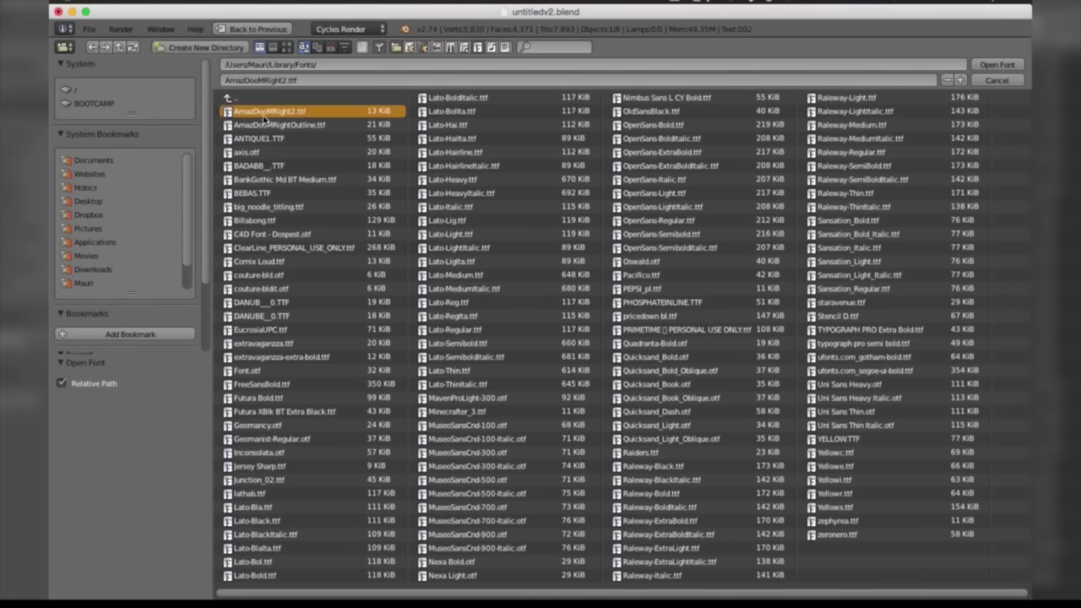
{"action": "key", "text": "Return"}
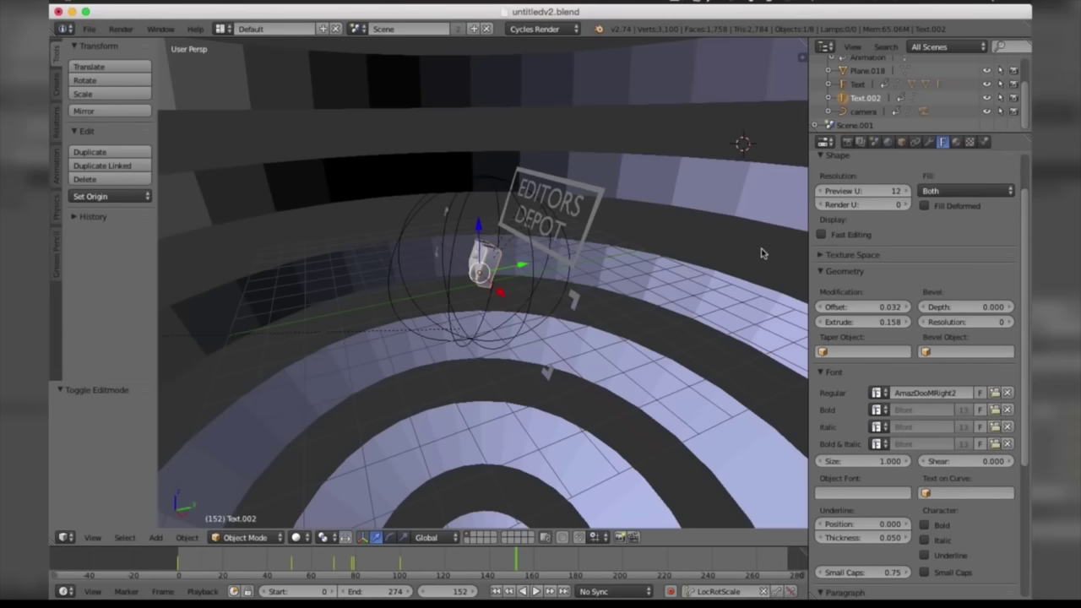
Check the materials of Text, Plane.018 and the camera, ending with Text.002 selected.
{"action": "left_click", "coordinate": [956, 142]}
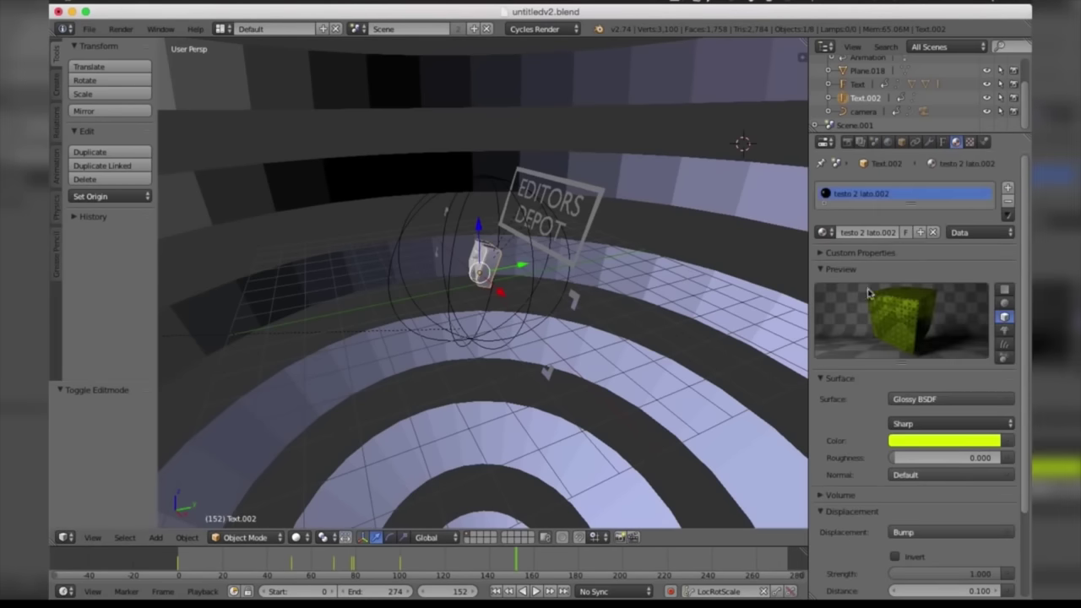
{"action": "scroll", "coordinate": [1023, 250], "scroll_direction": "down", "scroll_amount": 3}
{"action": "scroll", "coordinate": [1024, 250], "scroll_direction": "down", "scroll_amount": 2}
{"action": "scroll", "coordinate": [1024, 250], "scroll_direction": "up", "scroll_amount": 5}
{"action": "left_click", "coordinate": [859, 85]}
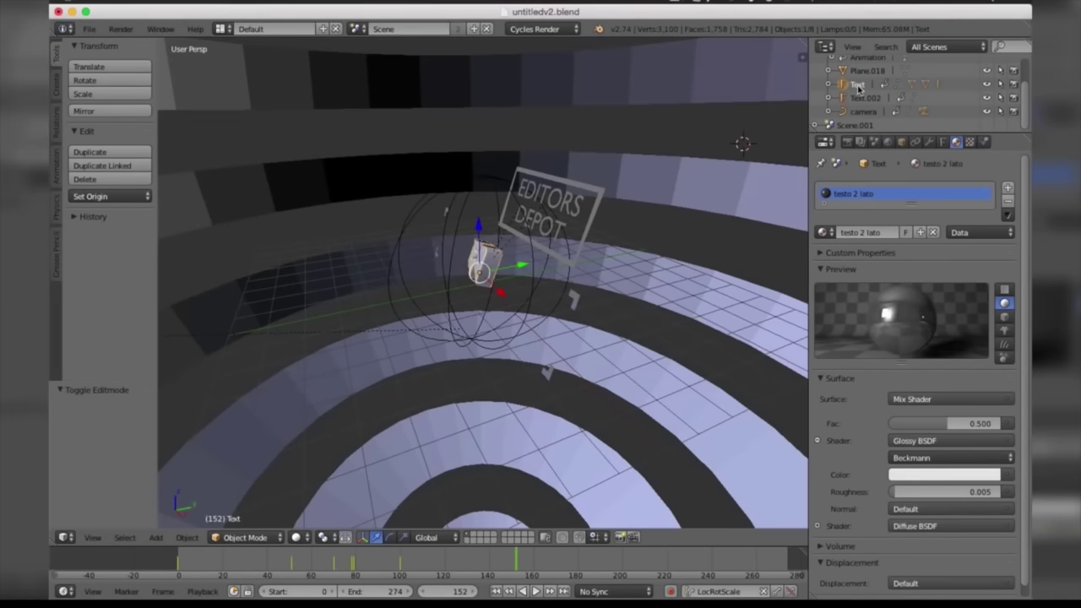
{"action": "left_click", "coordinate": [858, 71]}
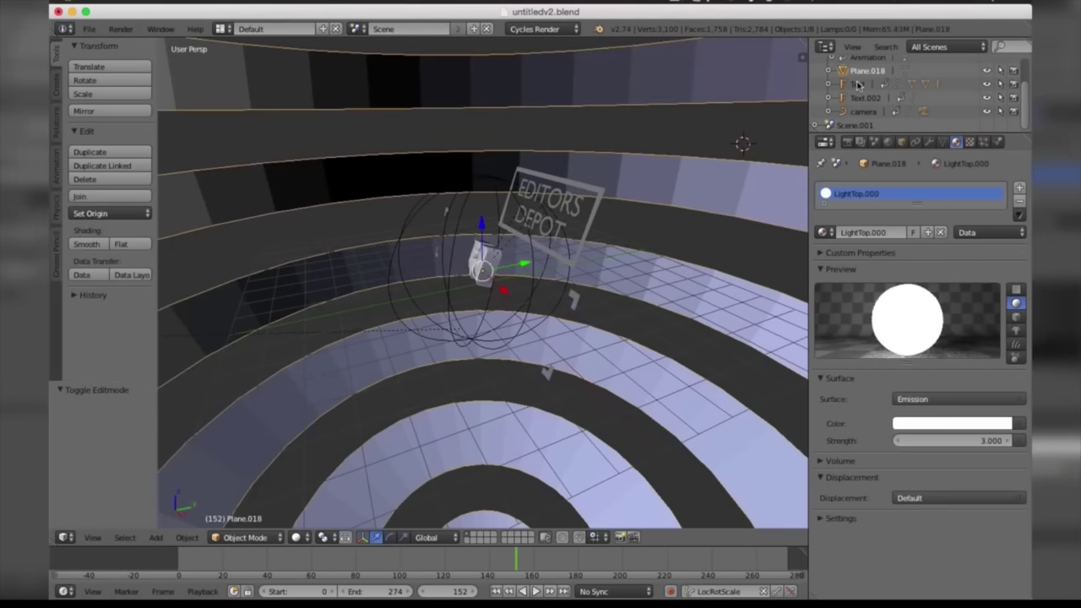
{"action": "left_click", "coordinate": [858, 84]}
{"action": "left_click", "coordinate": [859, 111]}
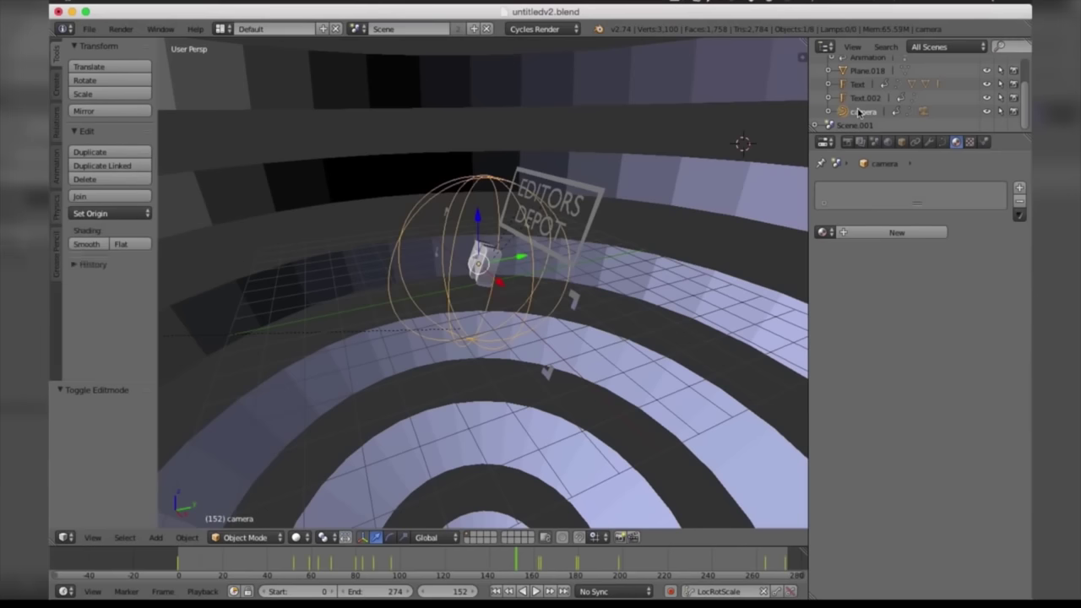
{"action": "left_click", "coordinate": [859, 98]}
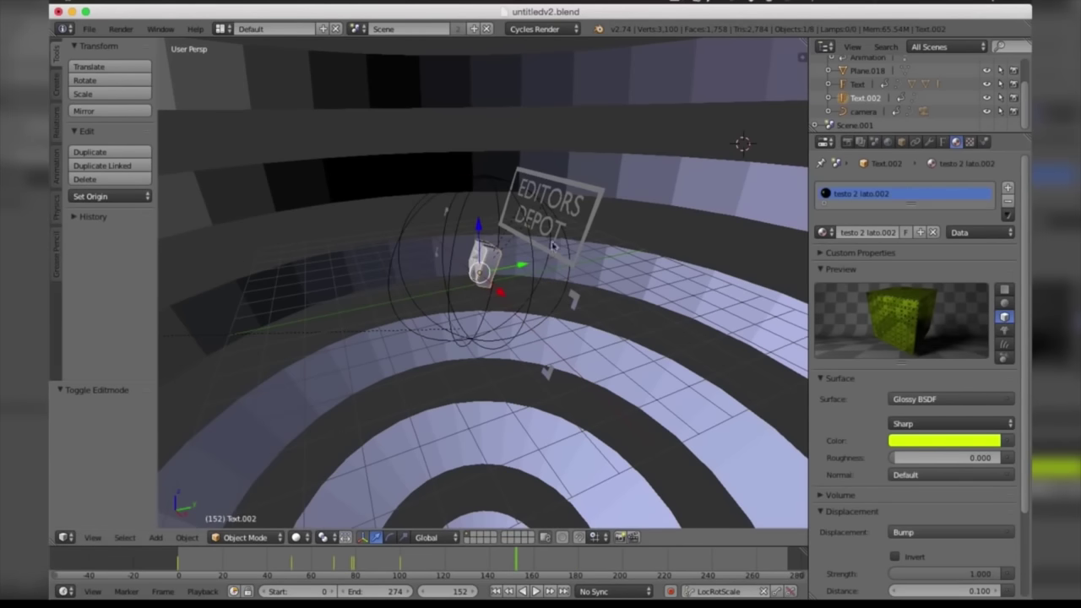
Recolour Text.002's material from yellow-green to blue in the colour picker.
{"action": "left_click", "coordinate": [935, 441]}
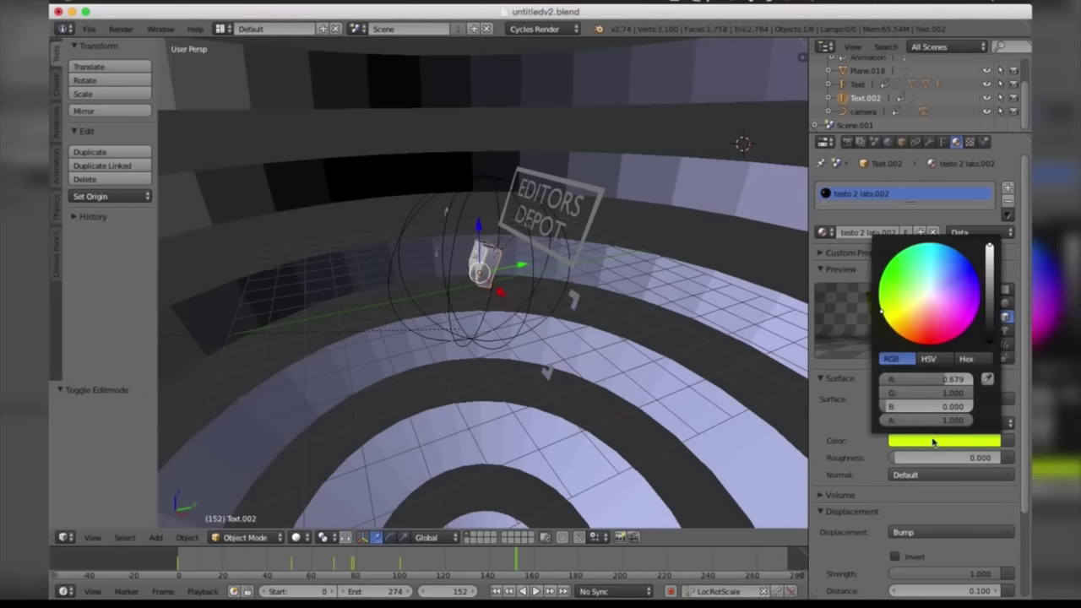
{"action": "mouse_move", "coordinate": [948, 290]}
{"action": "left_mouse_down"}
{"action": "mouse_move", "coordinate": [977, 277]}
{"action": "mouse_move", "coordinate": [950, 289]}
{"action": "left_mouse_up"}
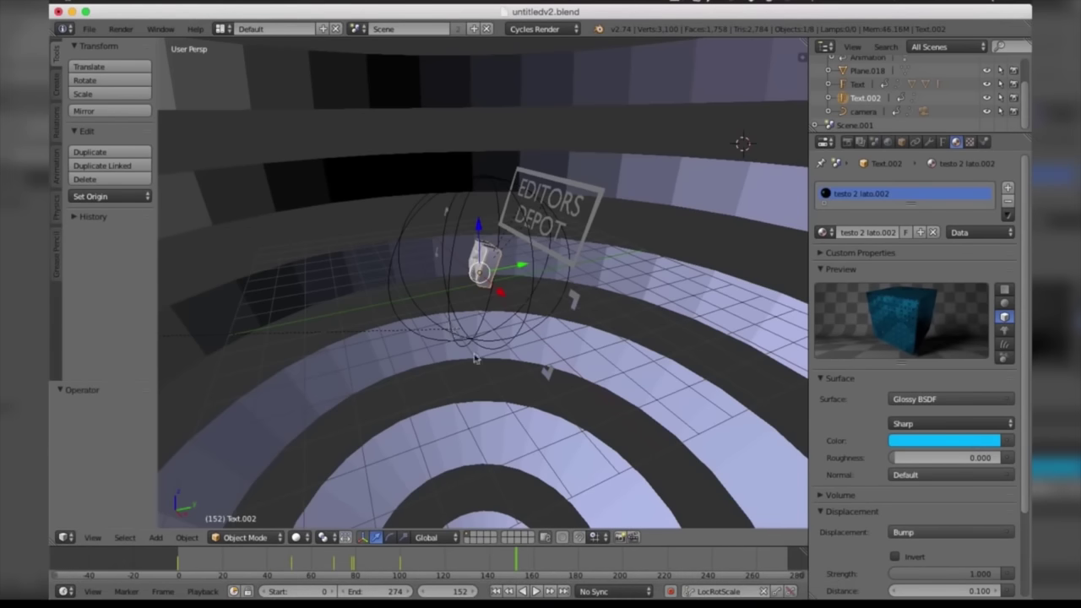
{"action": "left_click", "coordinate": [845, 144]}
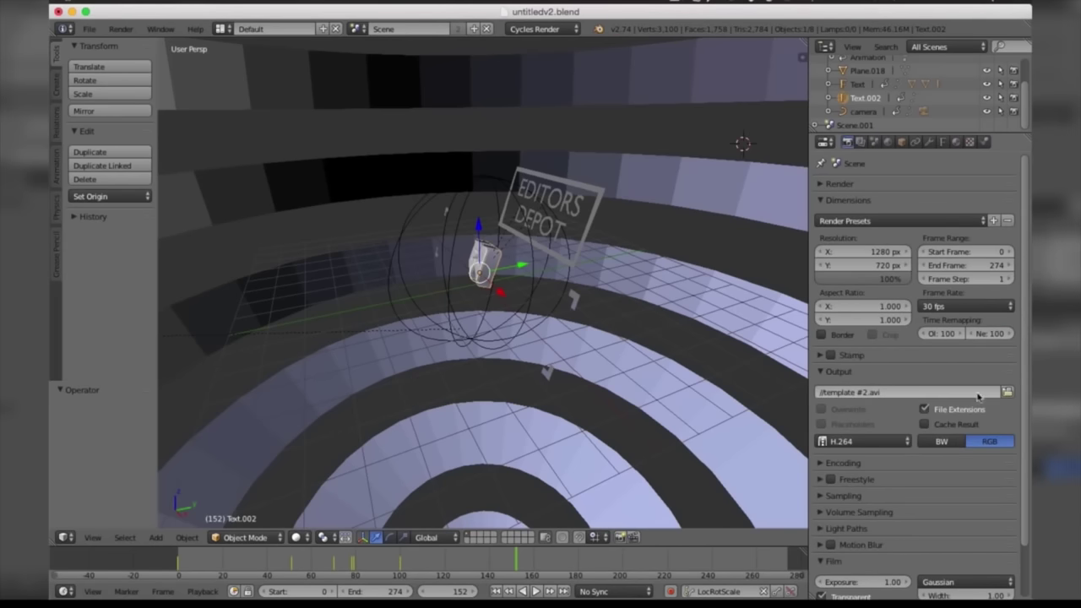
Rename the render output file from 'template #2.avi' to 'template' on the Desktop.
{"action": "left_click", "coordinate": [1008, 394]}
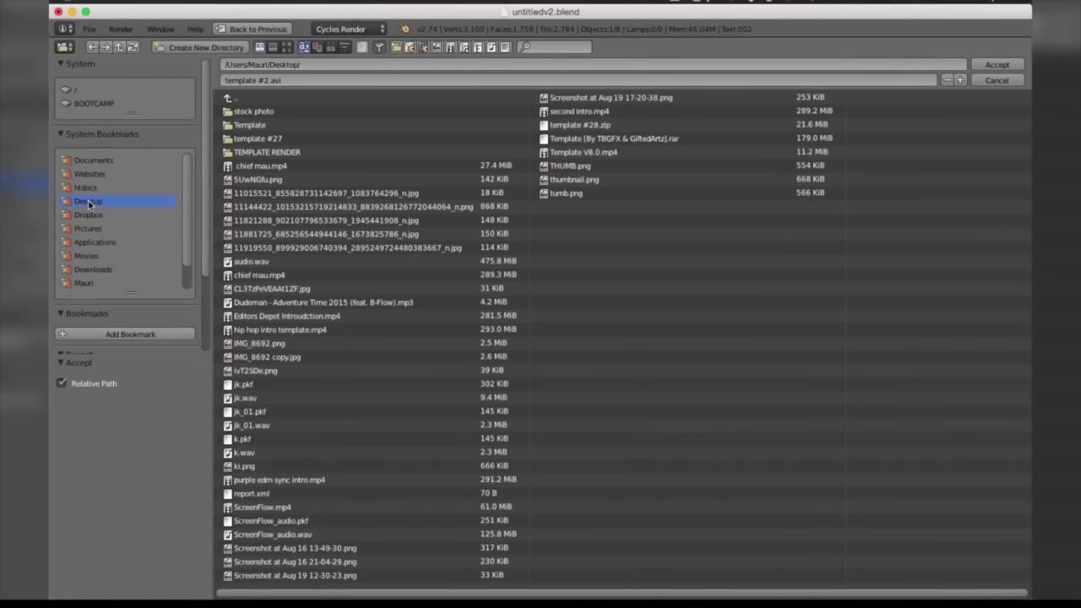
{"action": "left_click", "coordinate": [303, 83]}
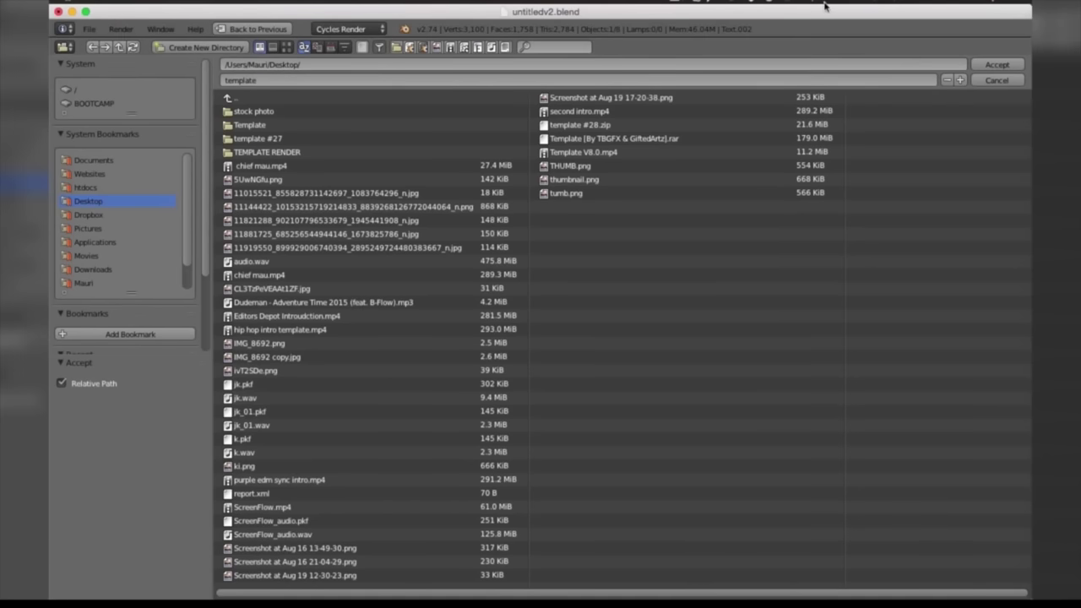
{"action": "left_click", "coordinate": [1007, 65]}
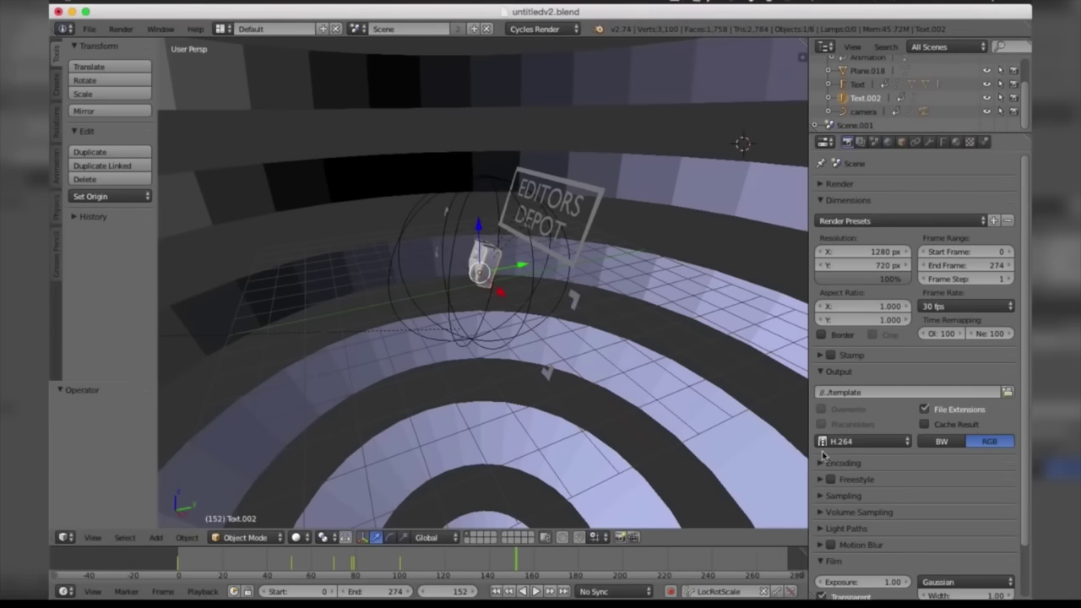
Keep the H.264 output format and set the Encoding container to H.264.
{"action": "left_click", "coordinate": [840, 442]}
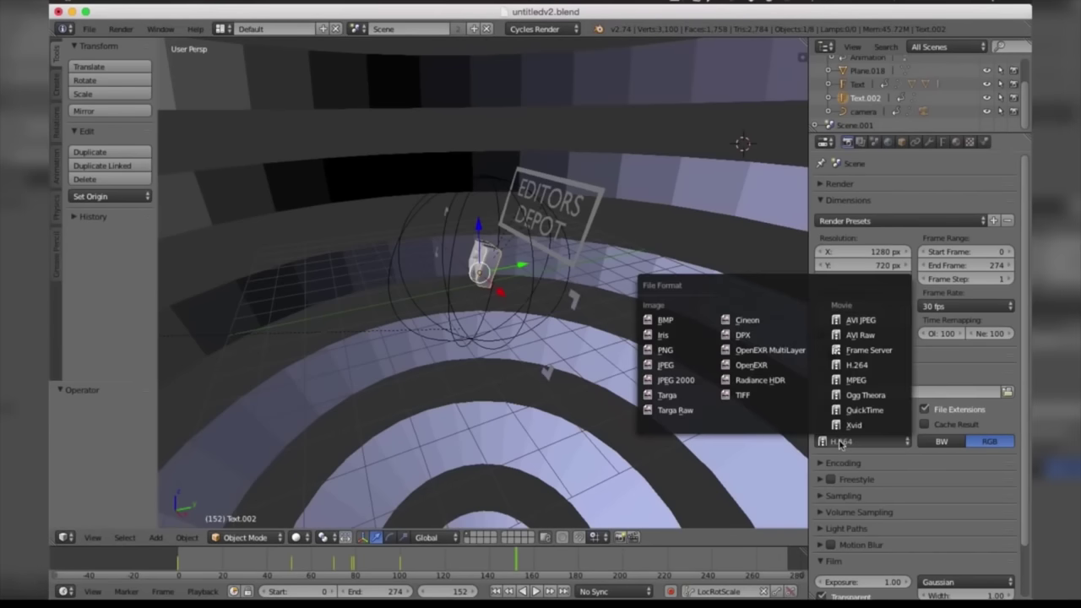
{"action": "left_click", "coordinate": [847, 366]}
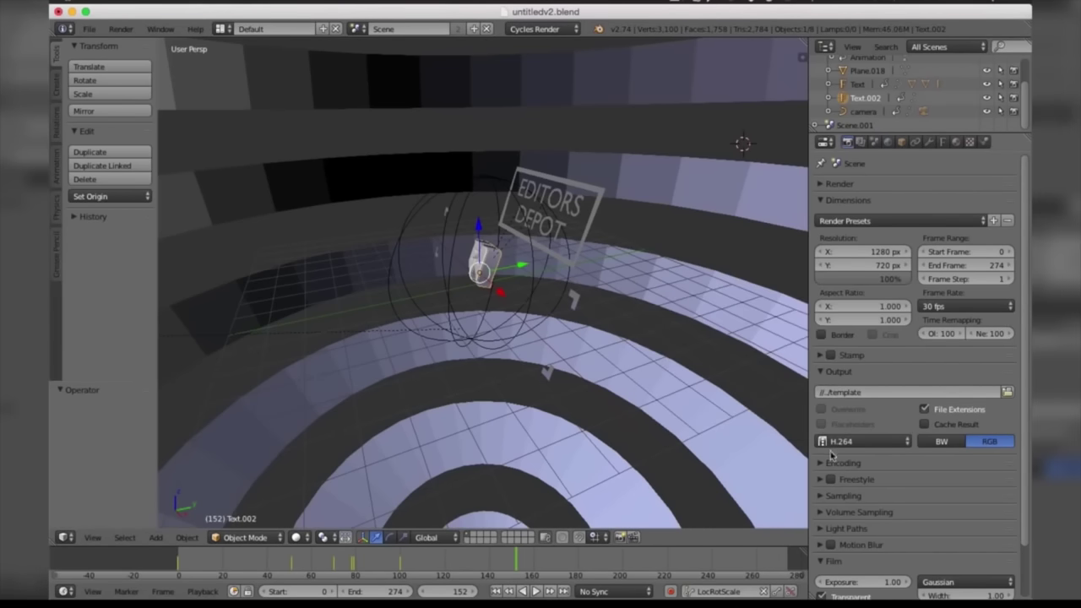
{"action": "left_click", "coordinate": [820, 464]}
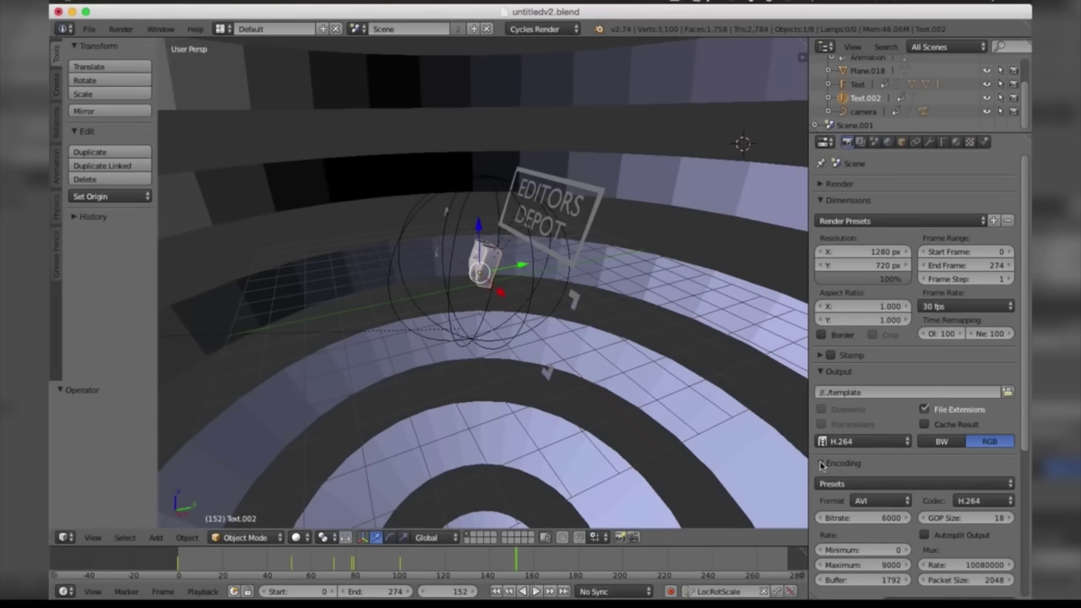
{"action": "left_click", "coordinate": [868, 502]}
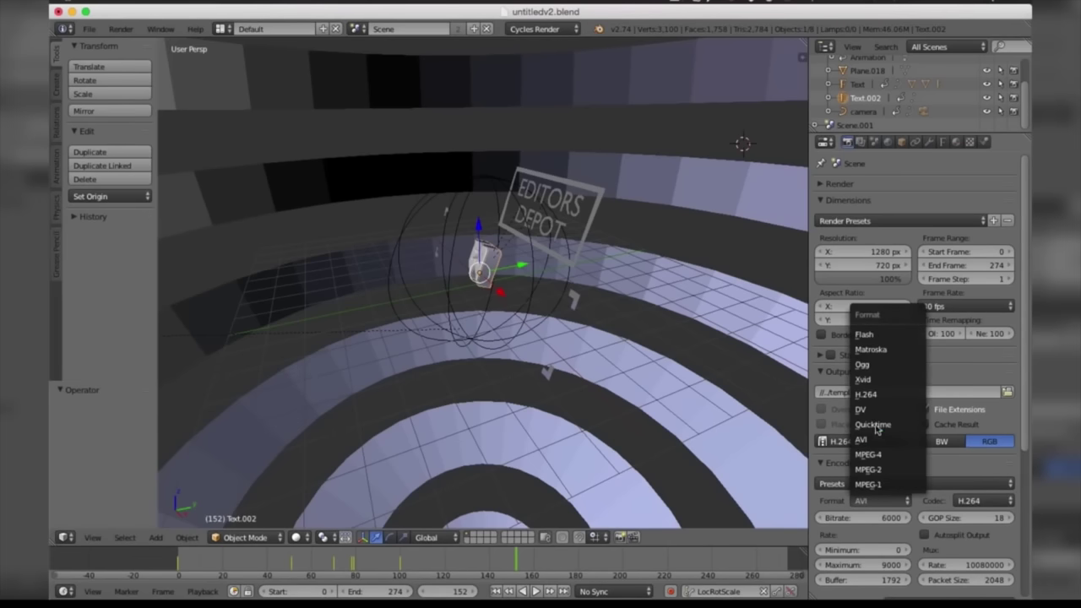
{"action": "left_click", "coordinate": [872, 396]}
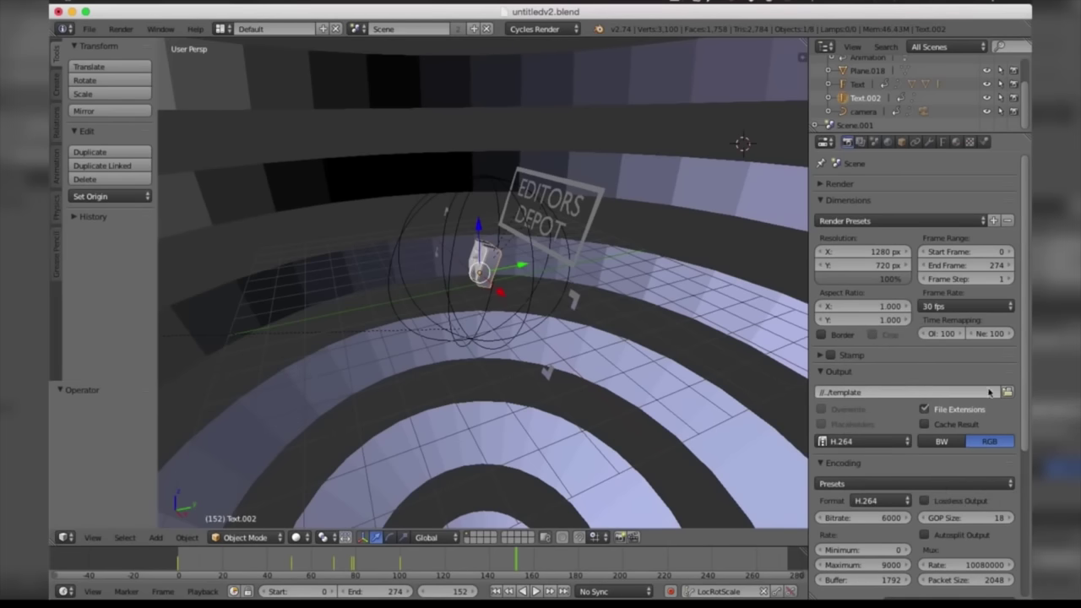
Switch the output file format to QuickTime and set the quality to 86%.
{"action": "scroll", "coordinate": [1013, 397], "scroll_direction": "down", "scroll_amount": 2}
{"action": "scroll", "coordinate": [1014, 414], "scroll_direction": "down", "scroll_amount": 2}
{"action": "scroll", "coordinate": [1009, 435], "scroll_direction": "down", "scroll_amount": 1}
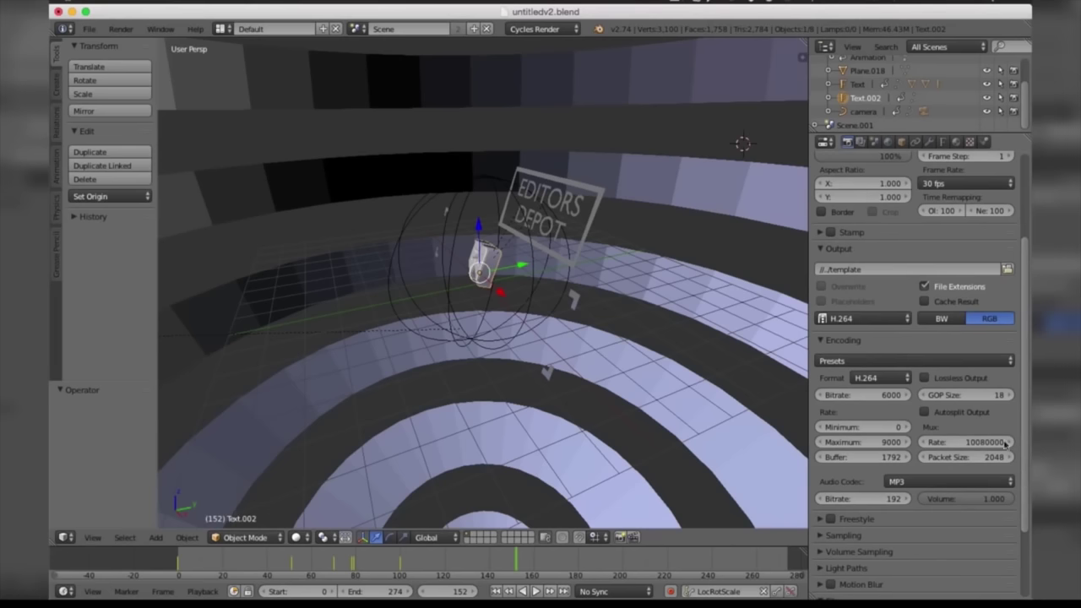
{"action": "left_click", "coordinate": [878, 321]}
{"action": "left_click", "coordinate": [865, 287]}
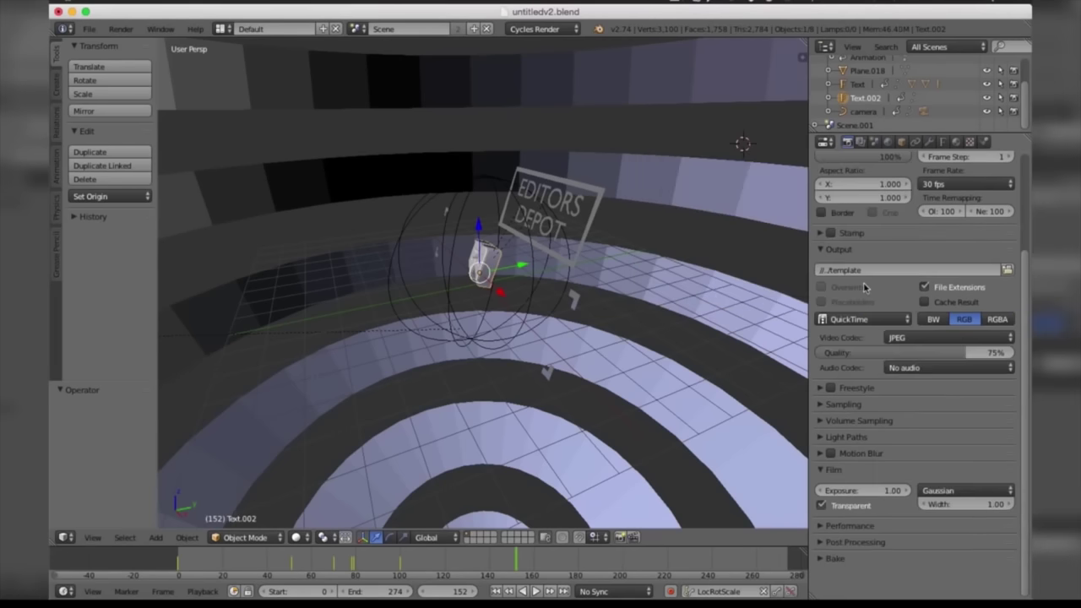
{"action": "left_click", "coordinate": [893, 326]}
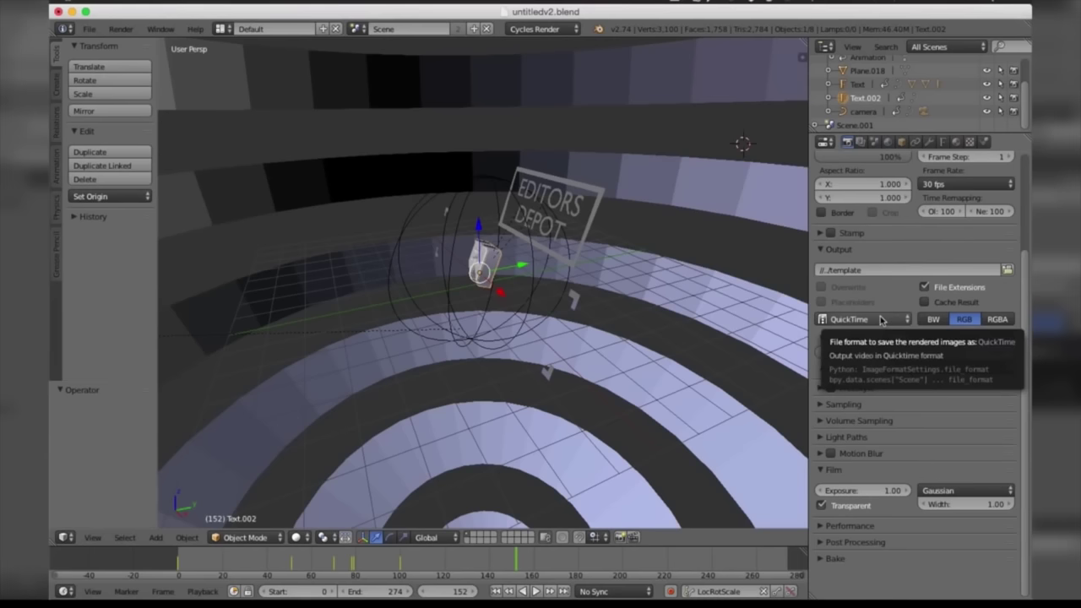
{"action": "left_click", "coordinate": [881, 320]}
{"action": "mouse_move", "coordinate": [906, 358]}
{"action": "left_mouse_down"}
{"action": "mouse_move", "coordinate": [922, 358]}
{"action": "mouse_move", "coordinate": [811, 338]}
{"action": "left_mouse_up"}
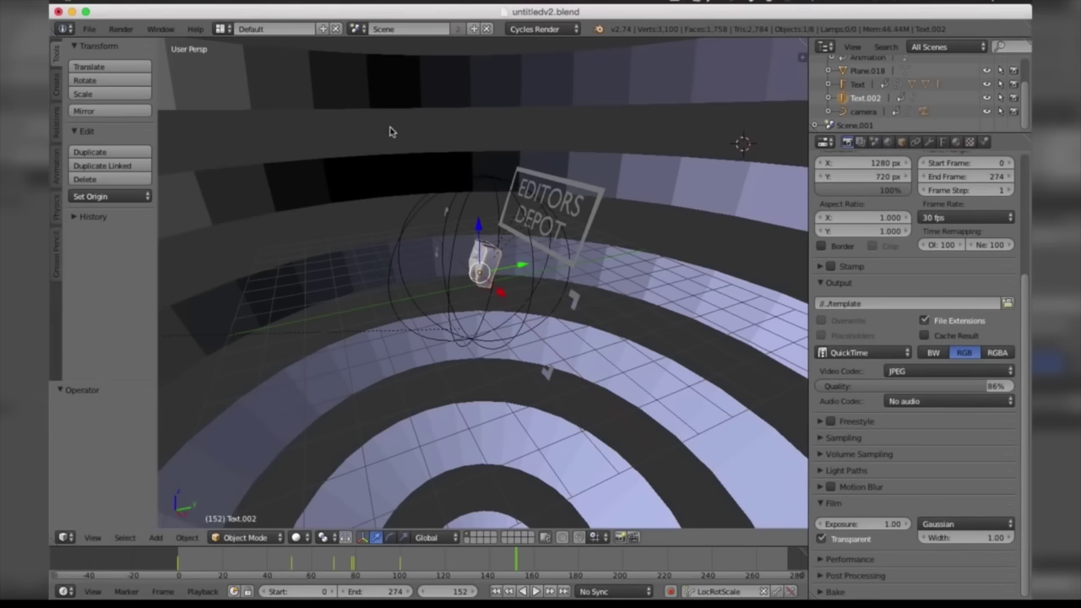
{"action": "left_click", "coordinate": [121, 28]}
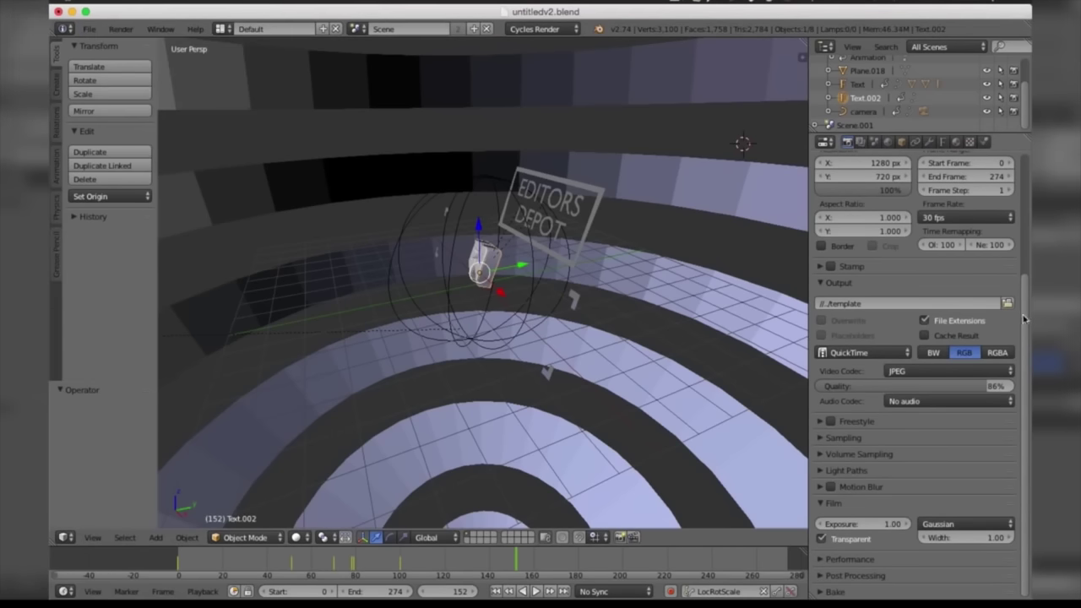
{"action": "scroll", "coordinate": [997, 287], "scroll_direction": "up", "scroll_amount": 2}
{"action": "scroll", "coordinate": [975, 227], "scroll_direction": "up", "scroll_amount": 2}
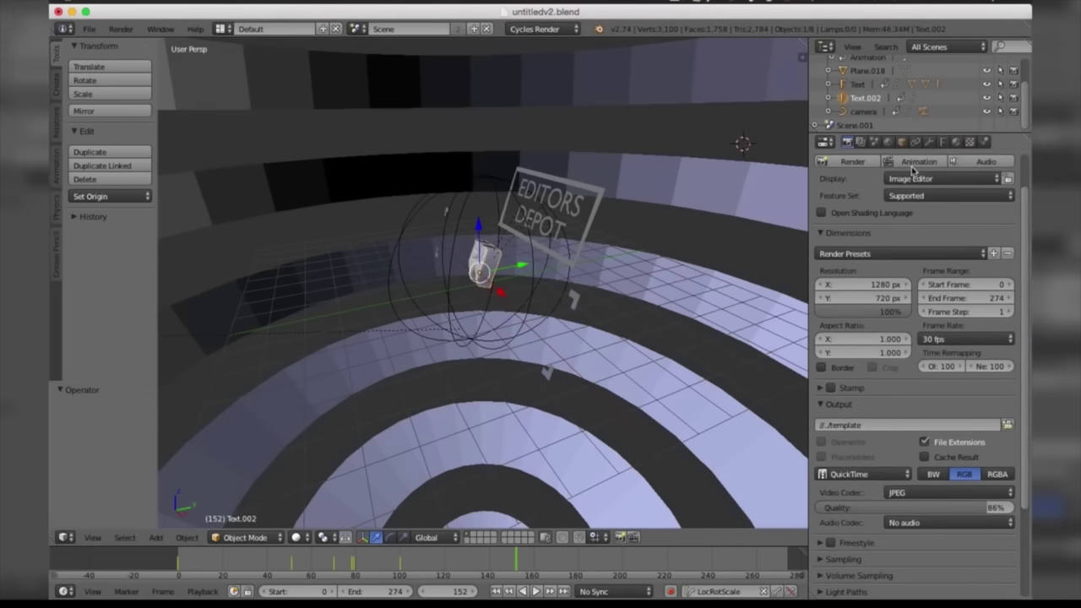